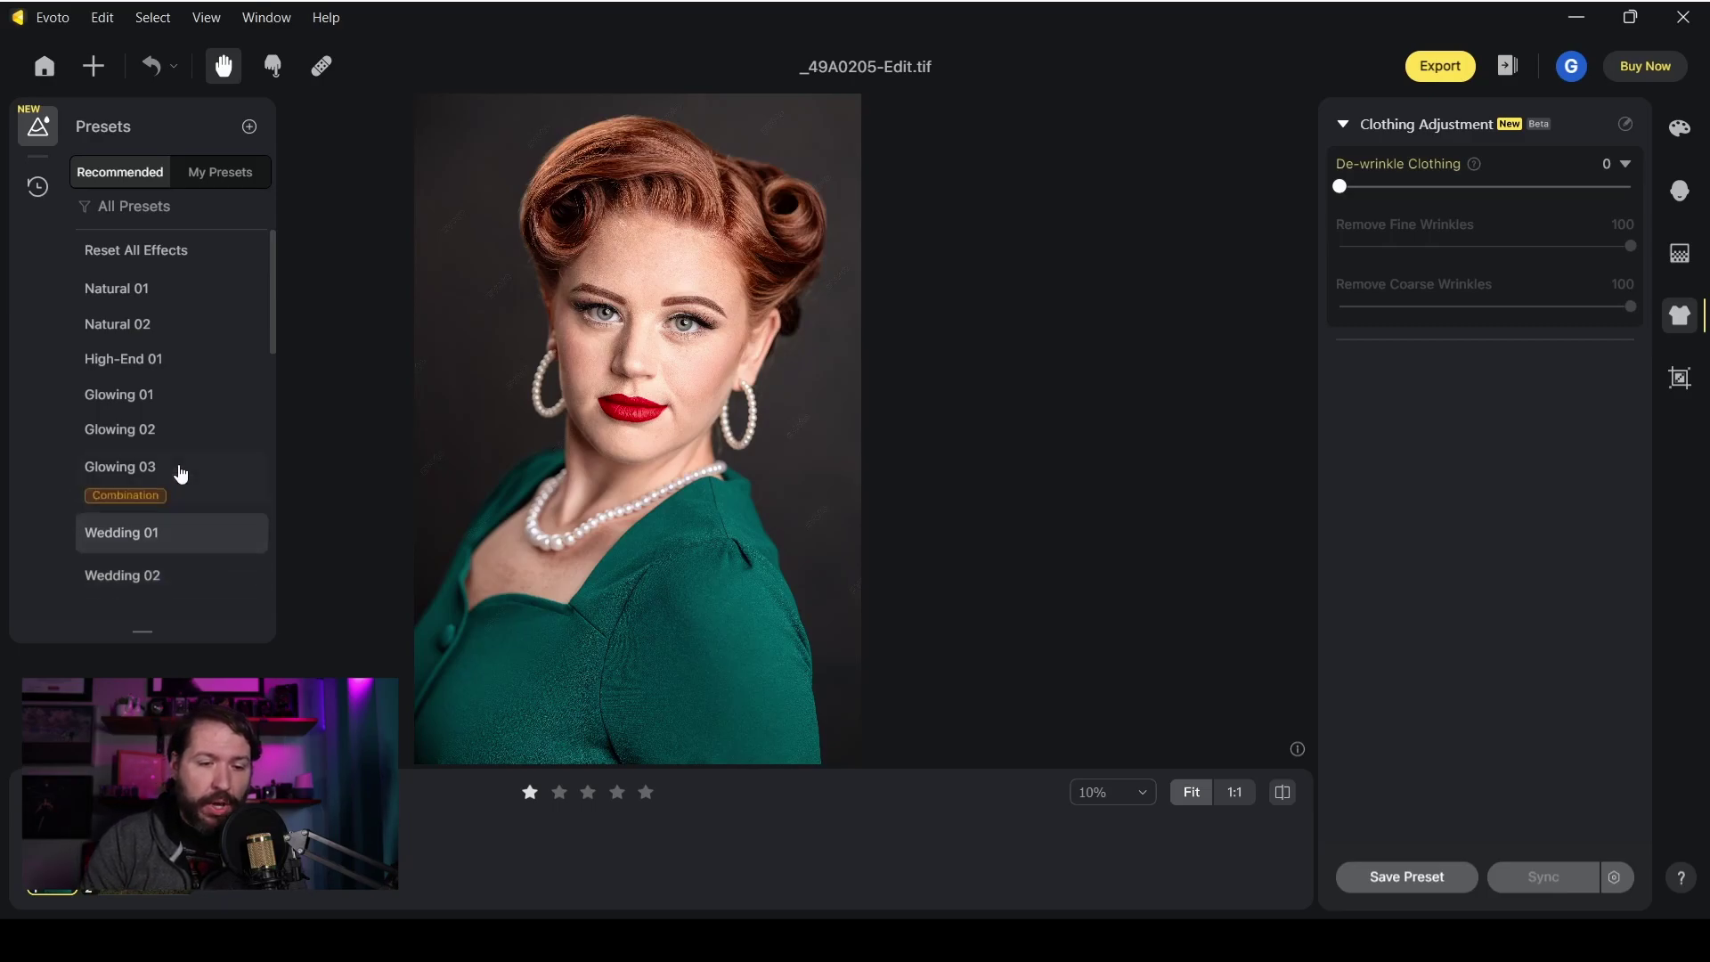
Apply the Recommended preset High-End 01 to the red-haired woman's portrait.
{"action": "left_click", "coordinate": [189, 380]}
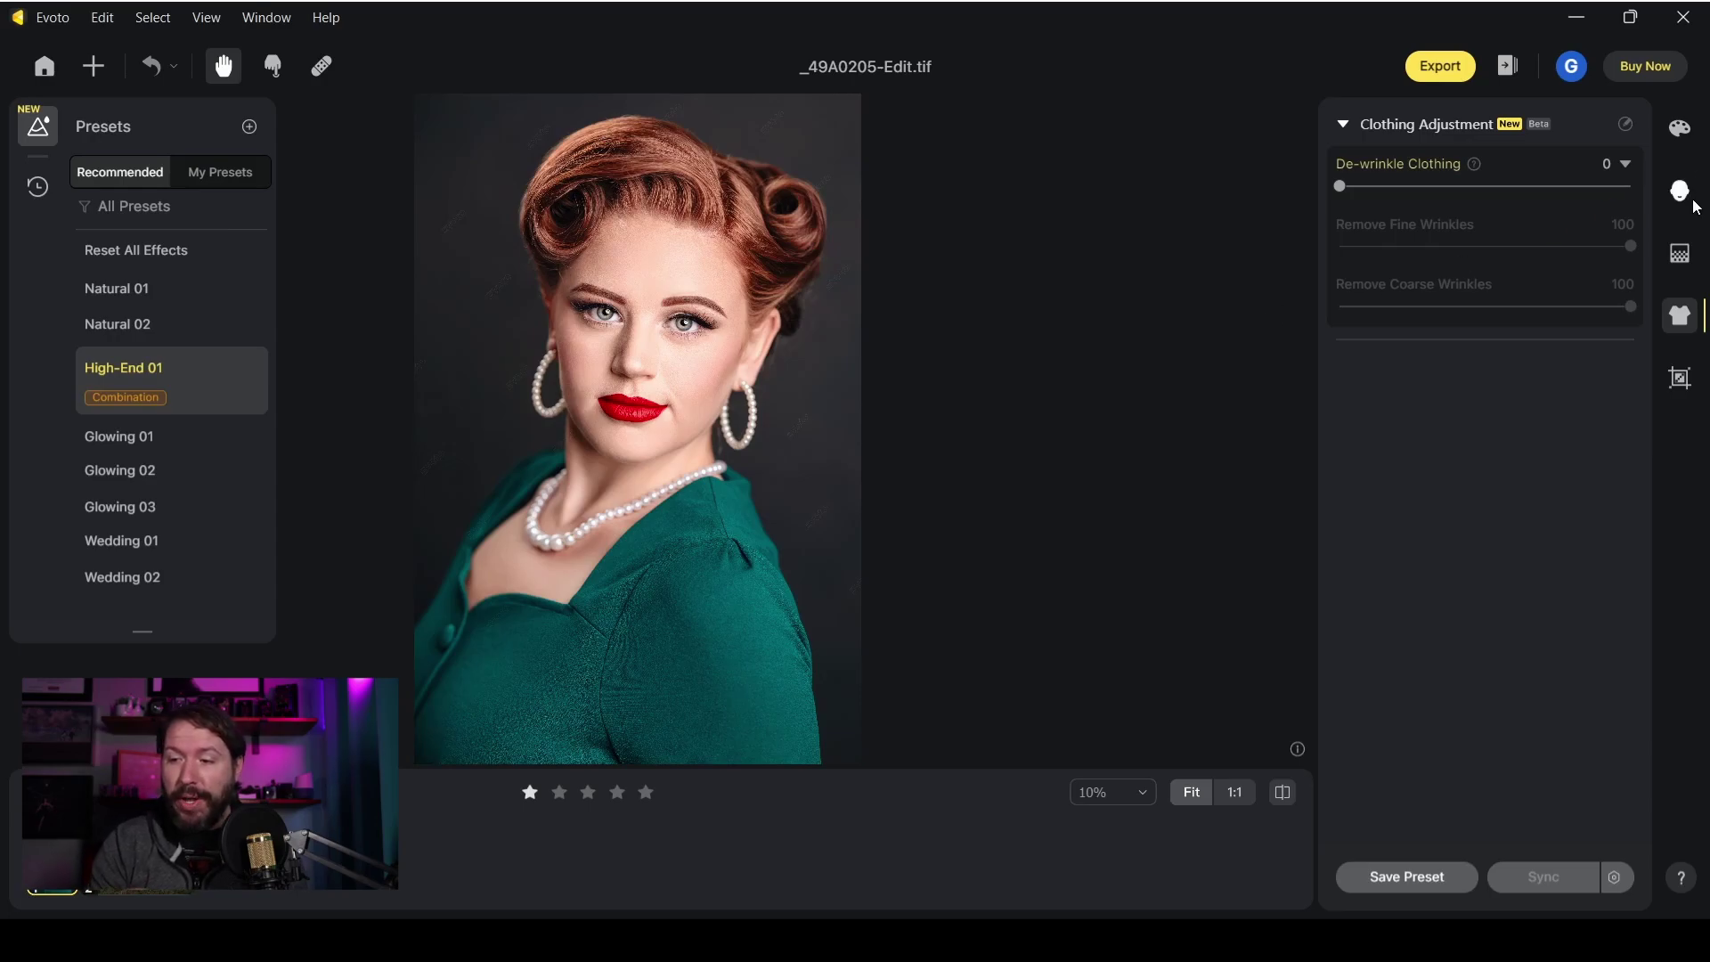
In Portrait Retouching, set Dark Circle removal to 89 with Freckle & Acne at 100.
{"action": "left_click", "coordinate": [1693, 201]}
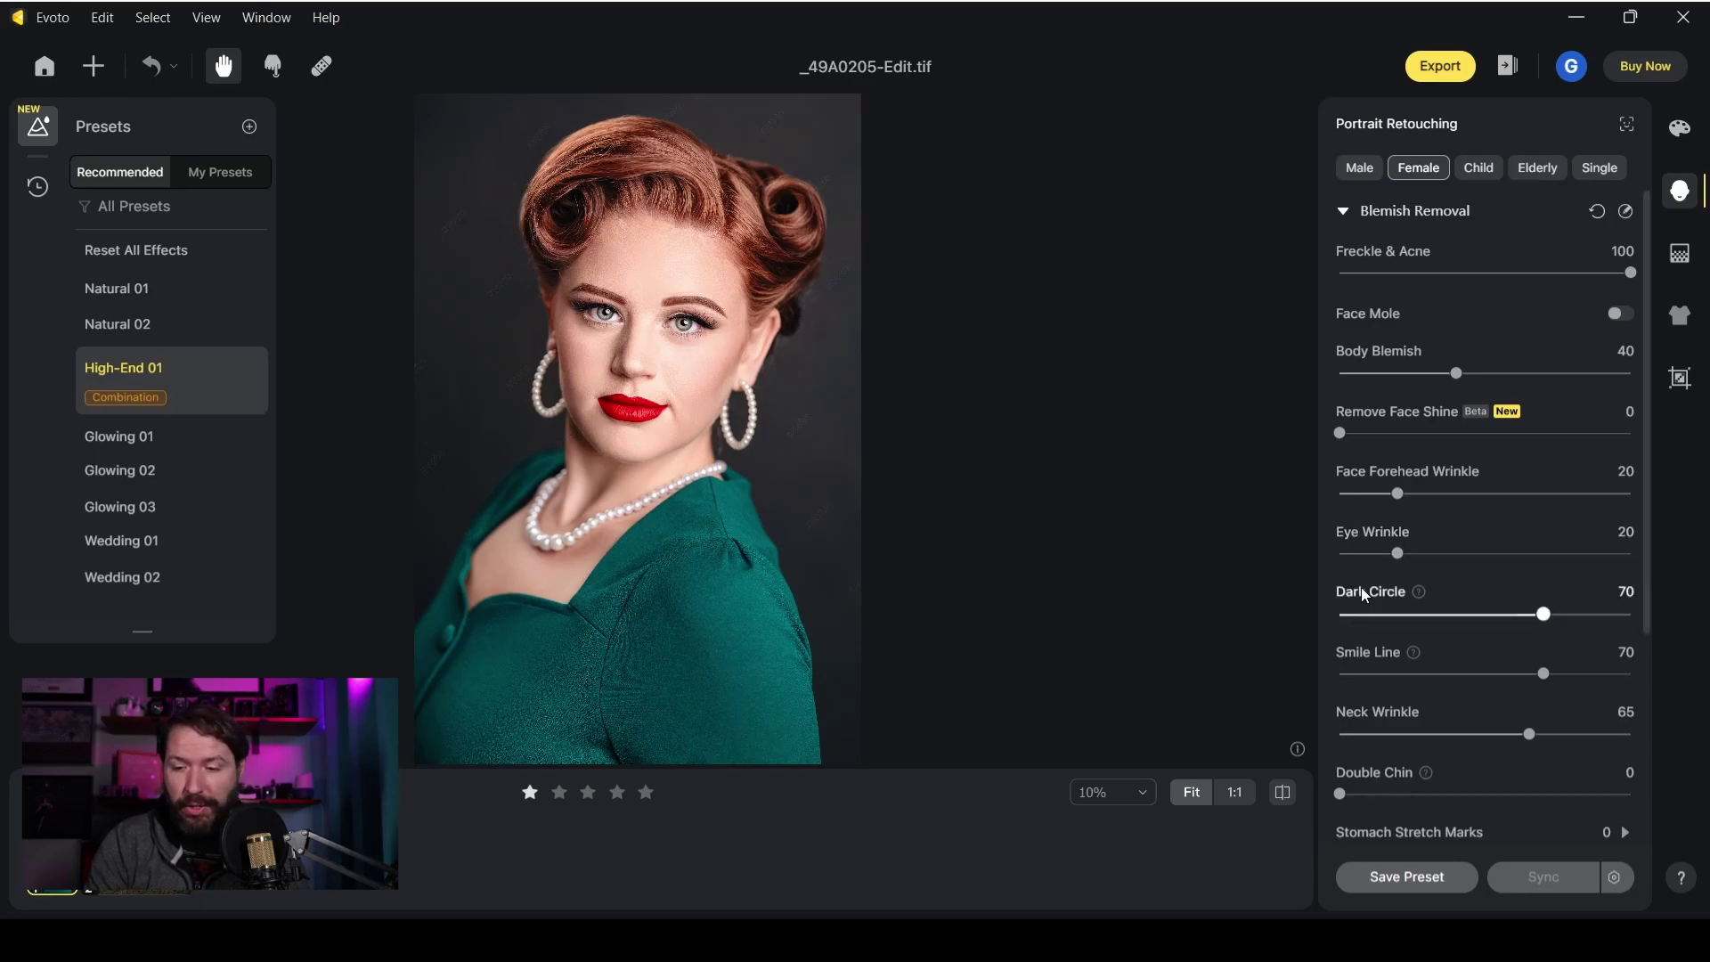
{"action": "left_click_drag", "start_coordinate": [1548, 619], "coordinate": [1338, 621]}
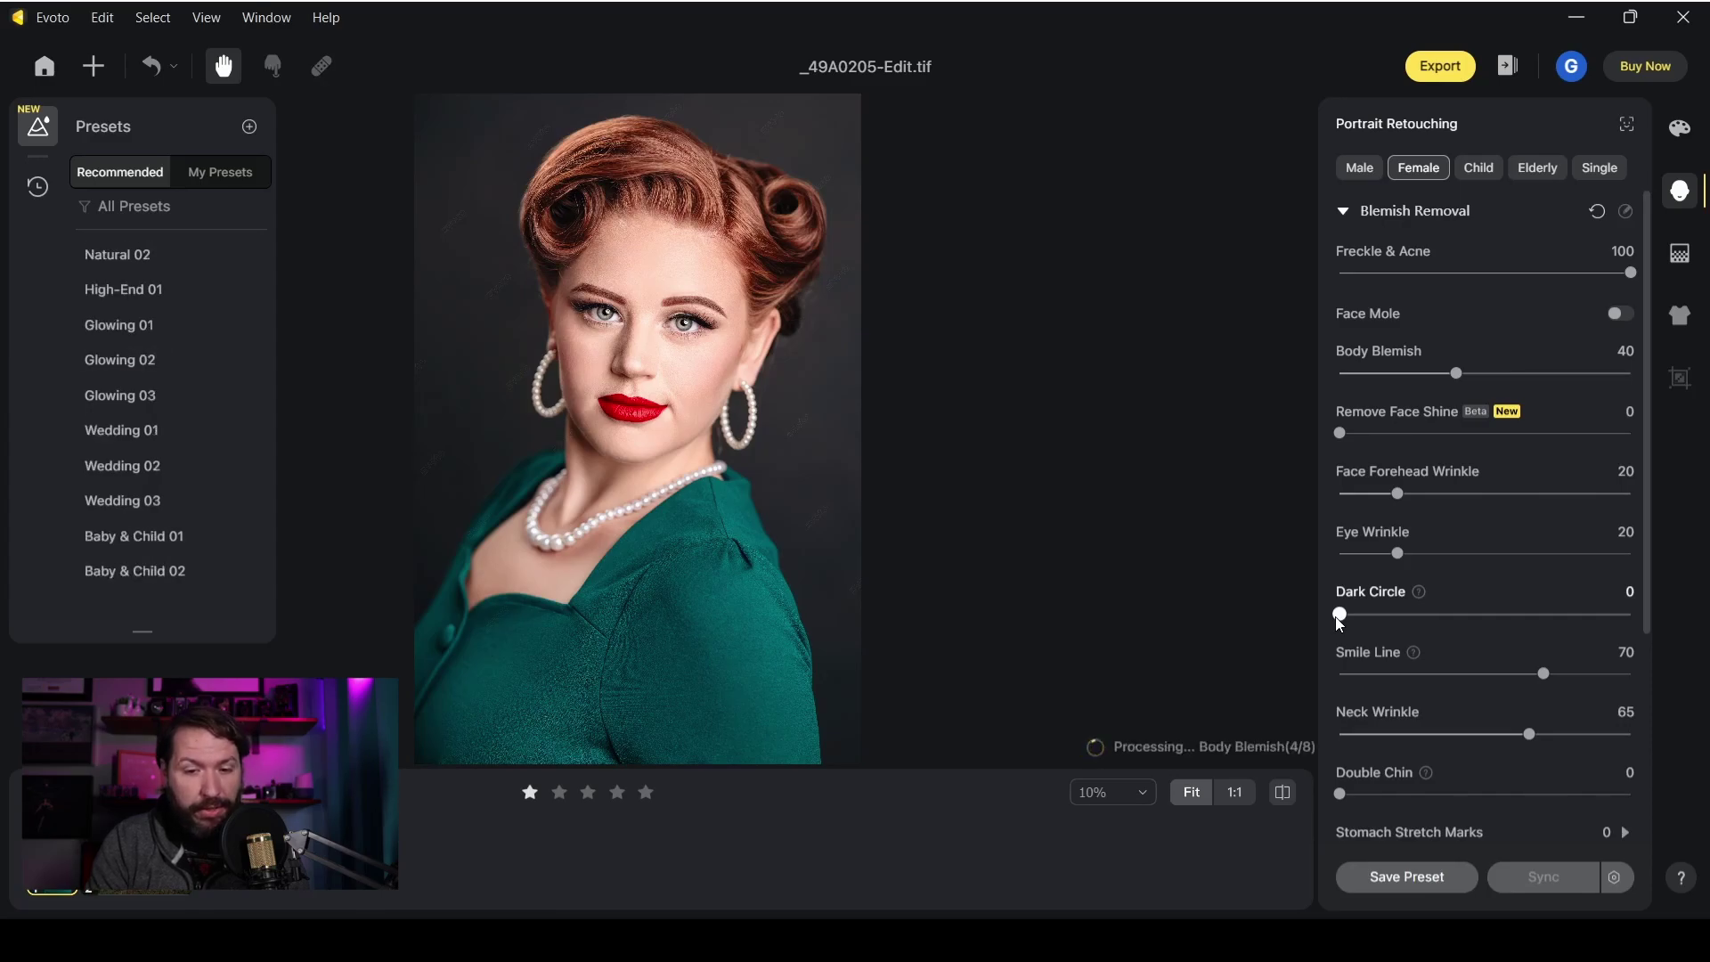
{"action": "left_click", "coordinate": [1600, 614]}
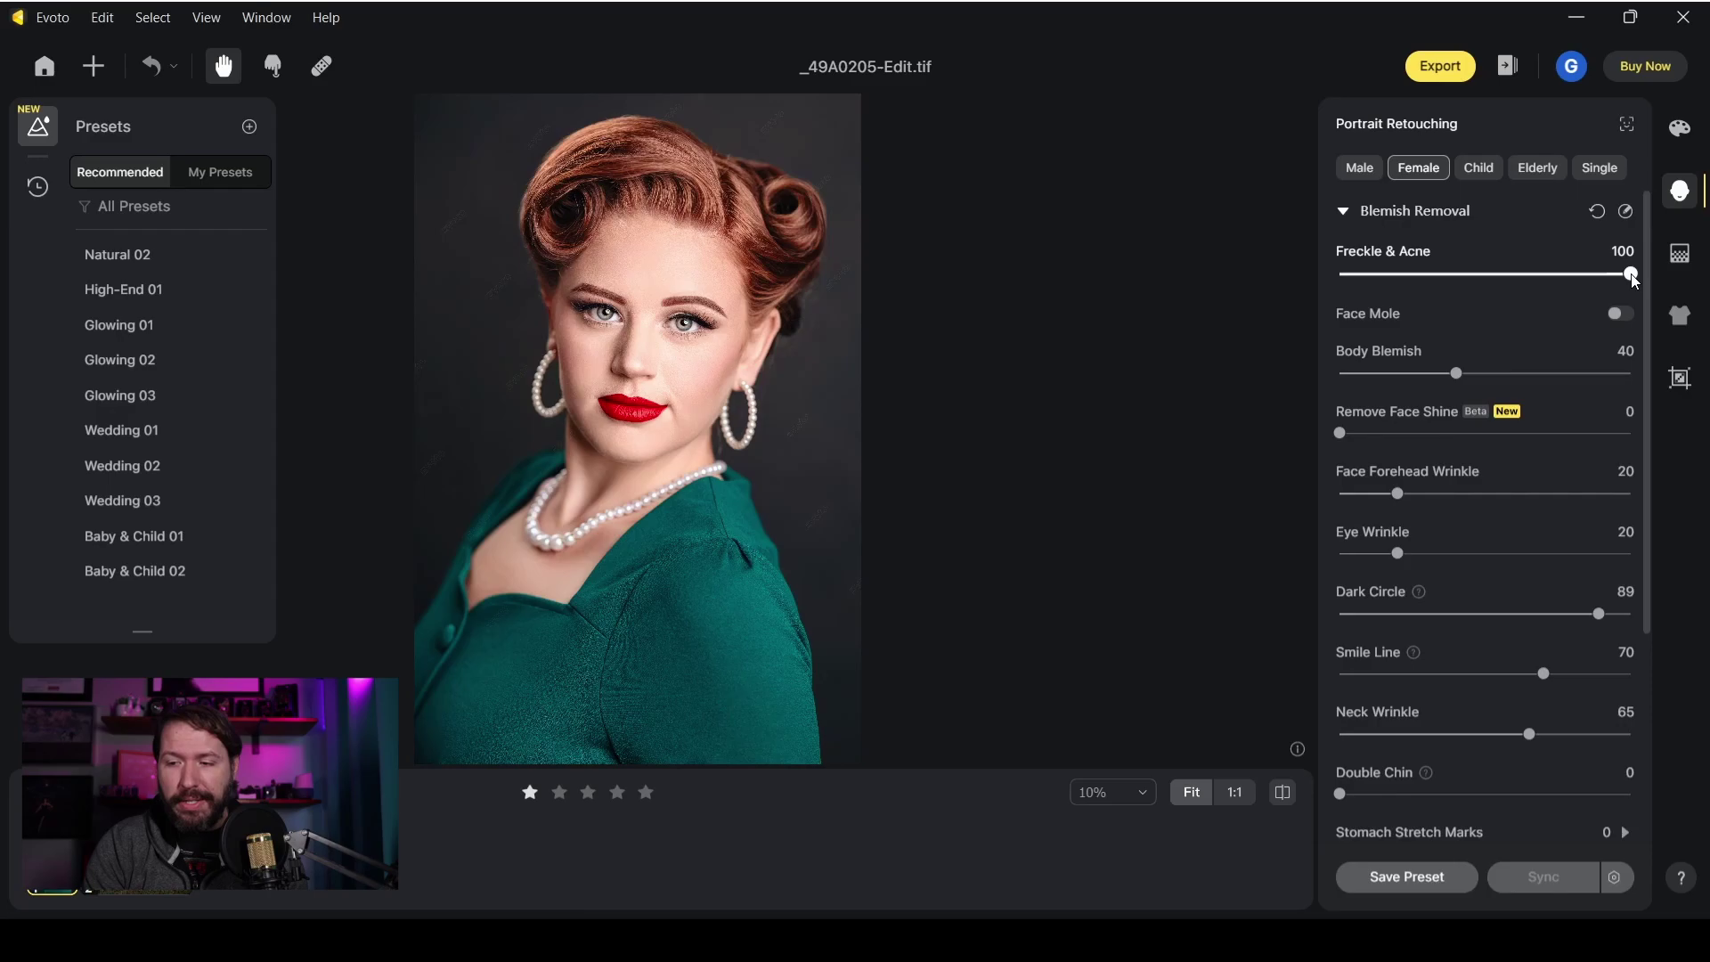
{"action": "mouse_move", "coordinate": [1631, 276]}
{"action": "left_mouse_down"}
{"action": "mouse_move", "coordinate": [1416, 277]}
{"action": "mouse_move", "coordinate": [1462, 282]}
{"action": "left_mouse_up"}
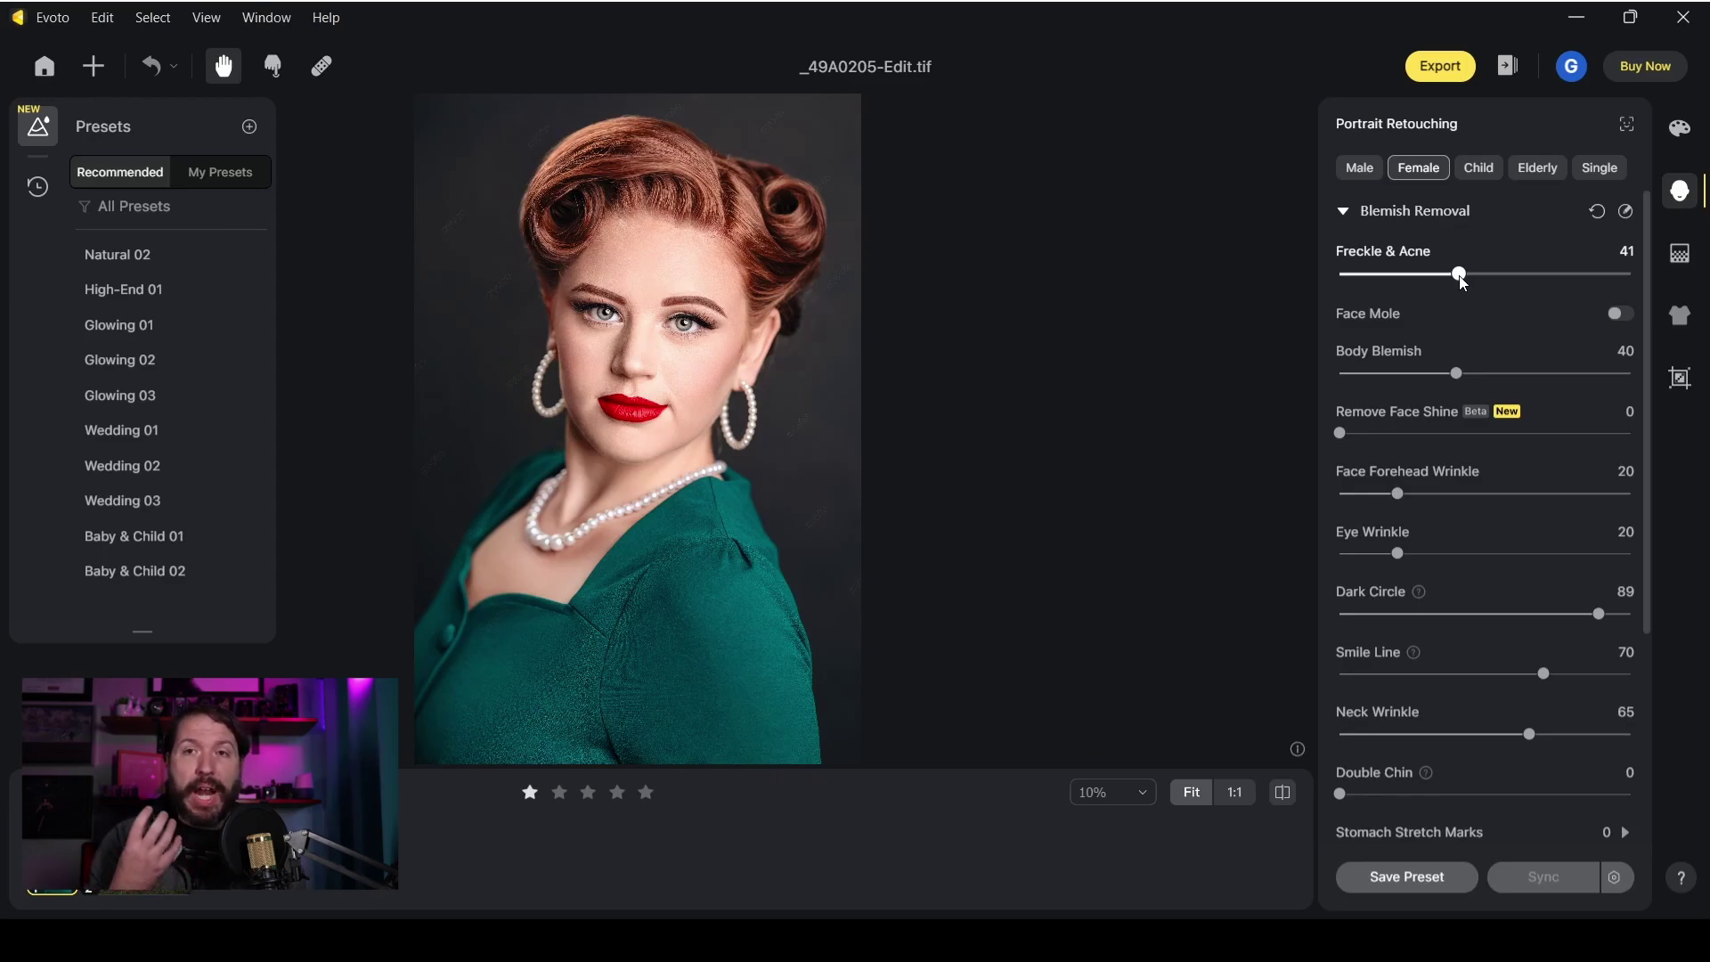
{"action": "left_click_drag", "start_coordinate": [1459, 274], "coordinate": [1639, 276]}
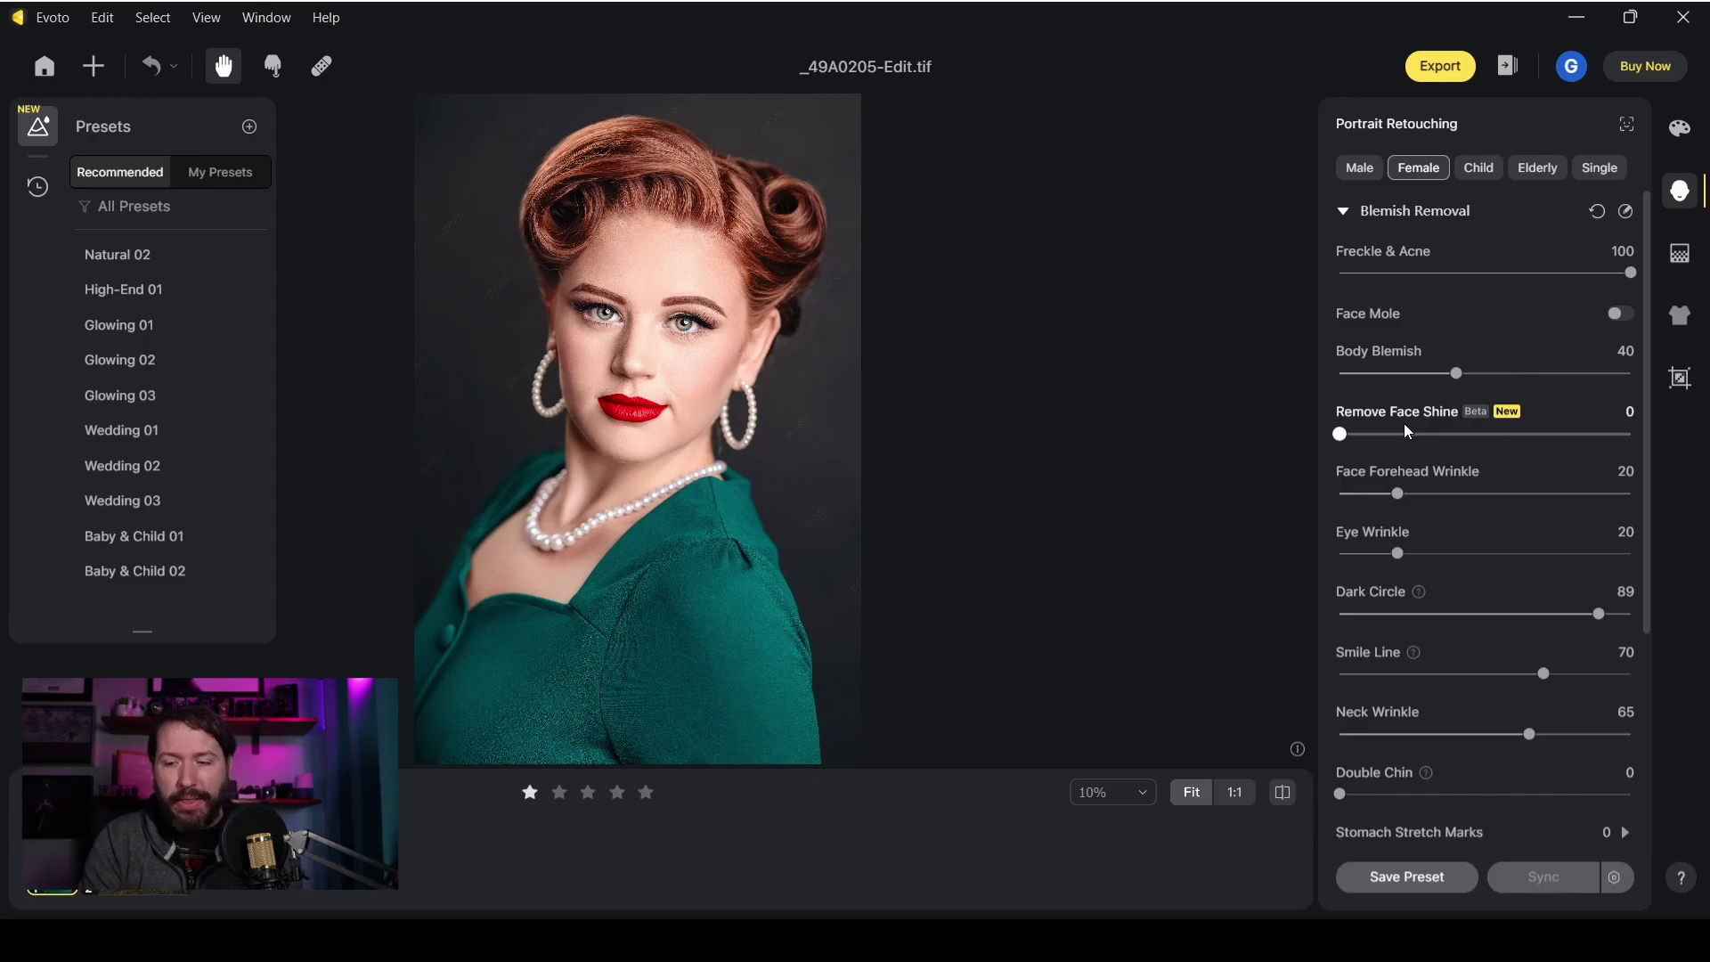
Set Remove Face Shine to 90 in the Portrait Retouching panel.
{"action": "left_click_drag", "start_coordinate": [1390, 434], "coordinate": [1604, 436]}
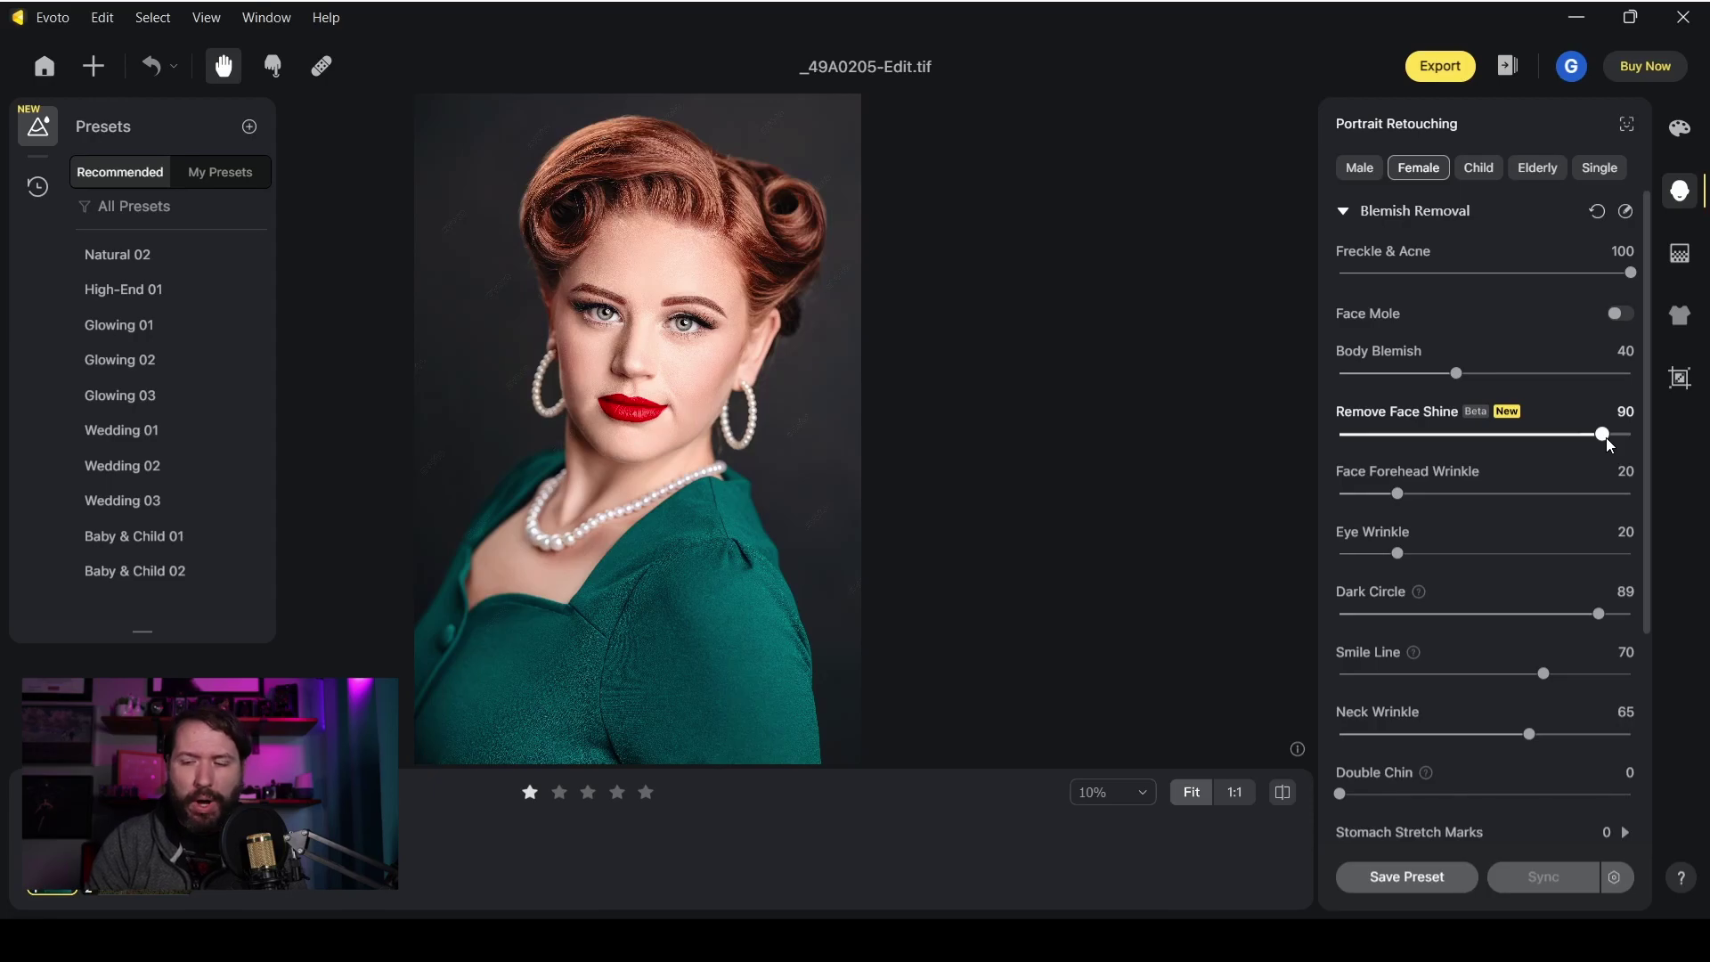
{"action": "scroll", "coordinate": [1609, 446], "scroll_direction": "down", "scroll_amount": 3}
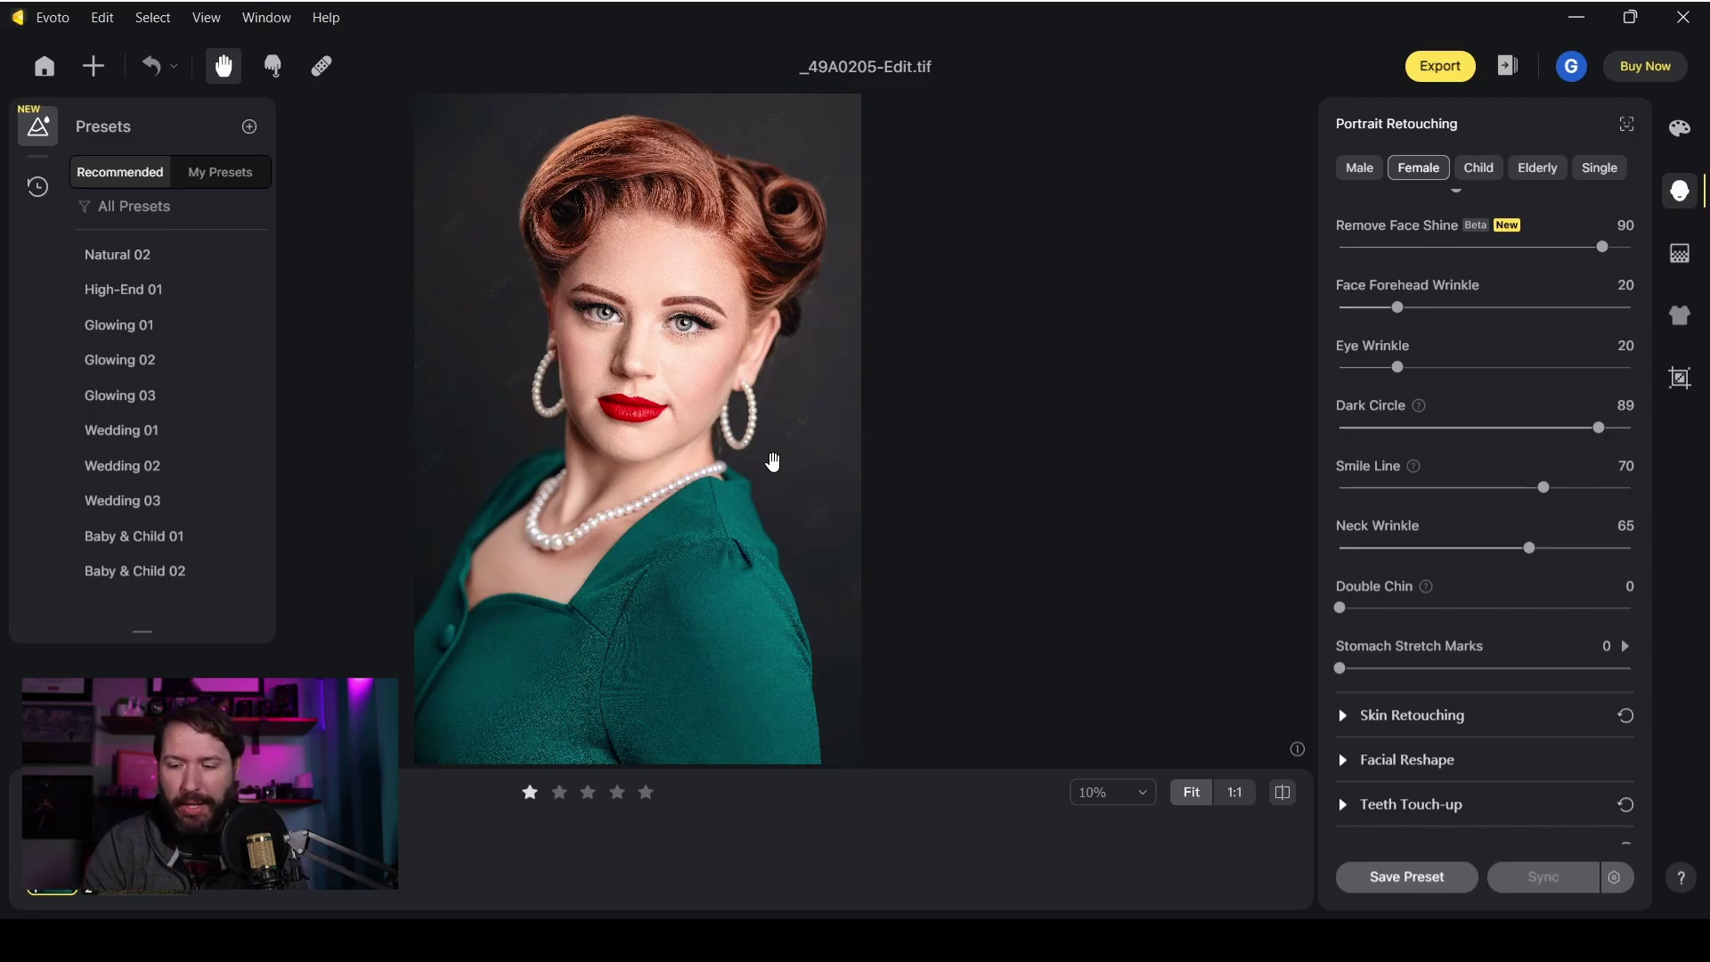
Choose the muted rose-brown Skin Color swatch and set skin Temperature to -2.
{"action": "left_click", "coordinate": [1412, 715]}
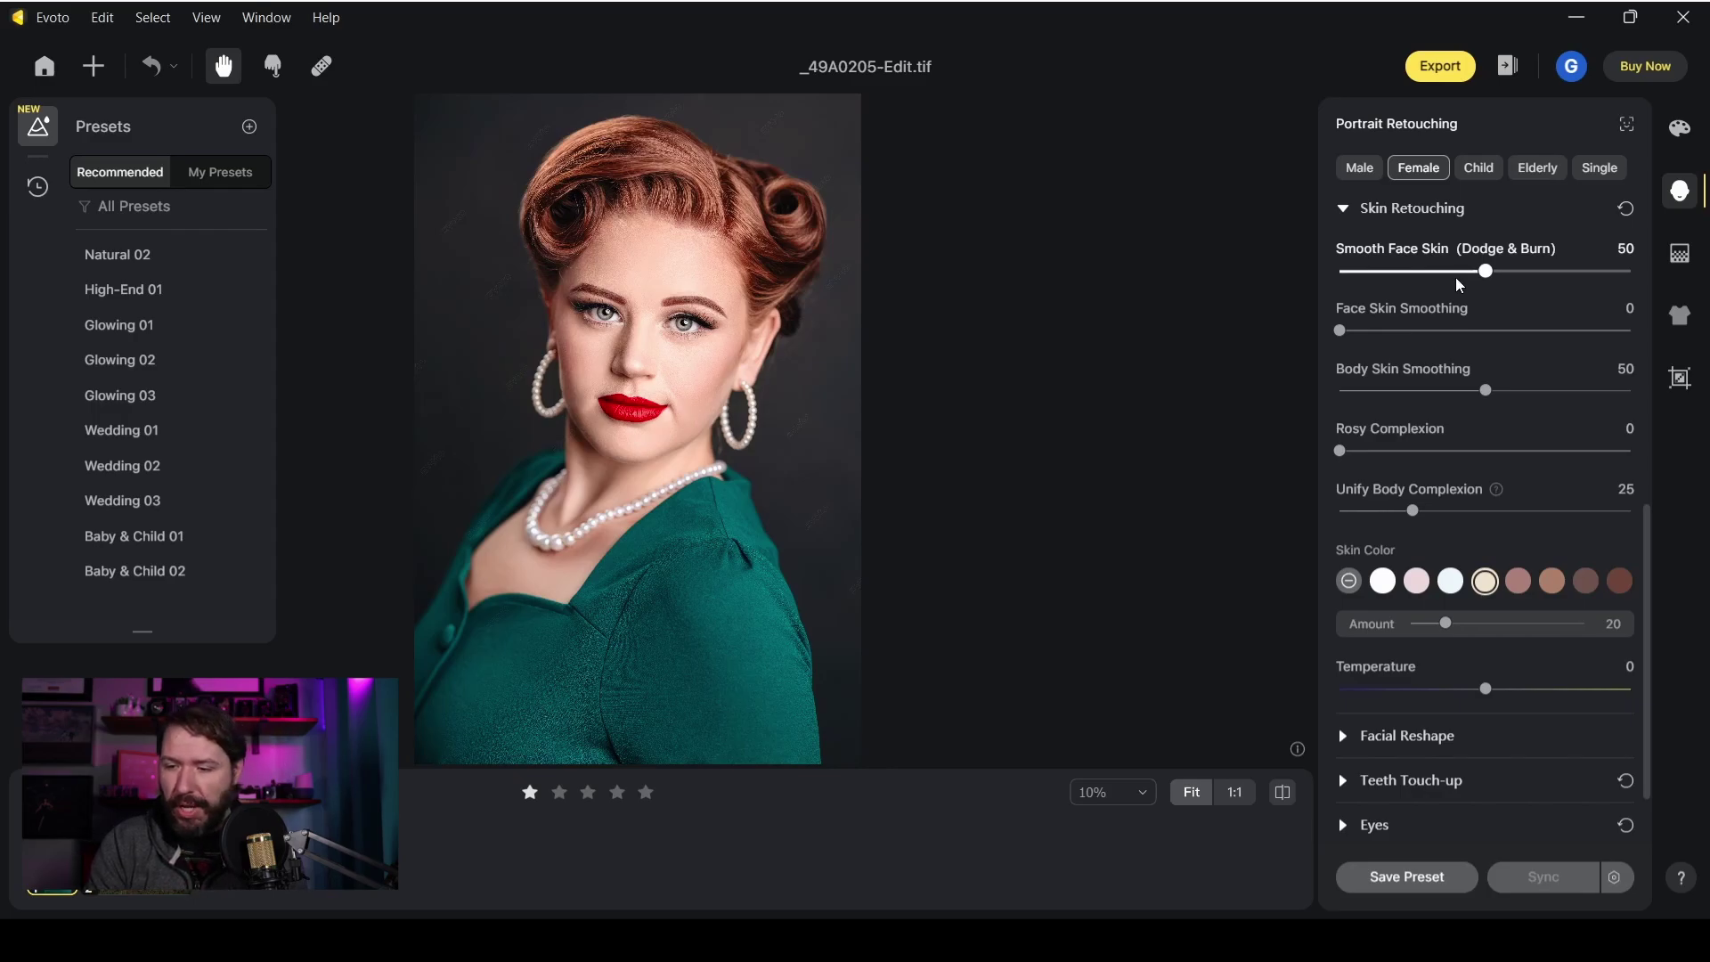
{"action": "left_click", "coordinate": [1552, 583]}
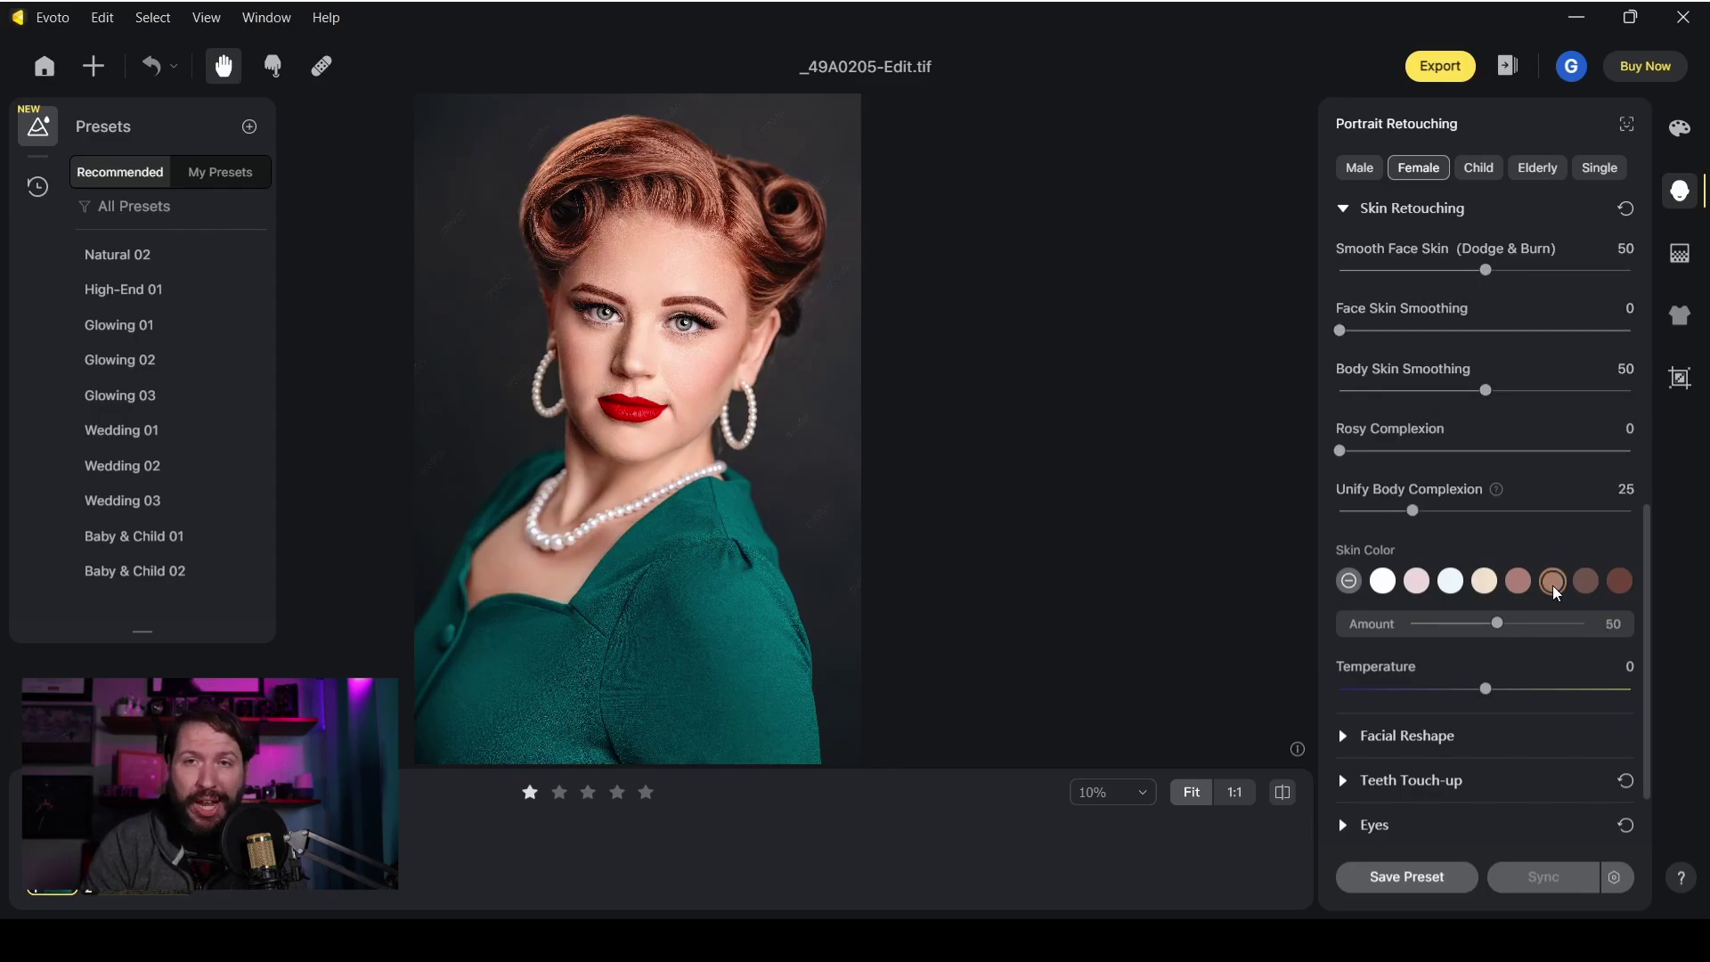
{"action": "left_click", "coordinate": [1586, 583]}
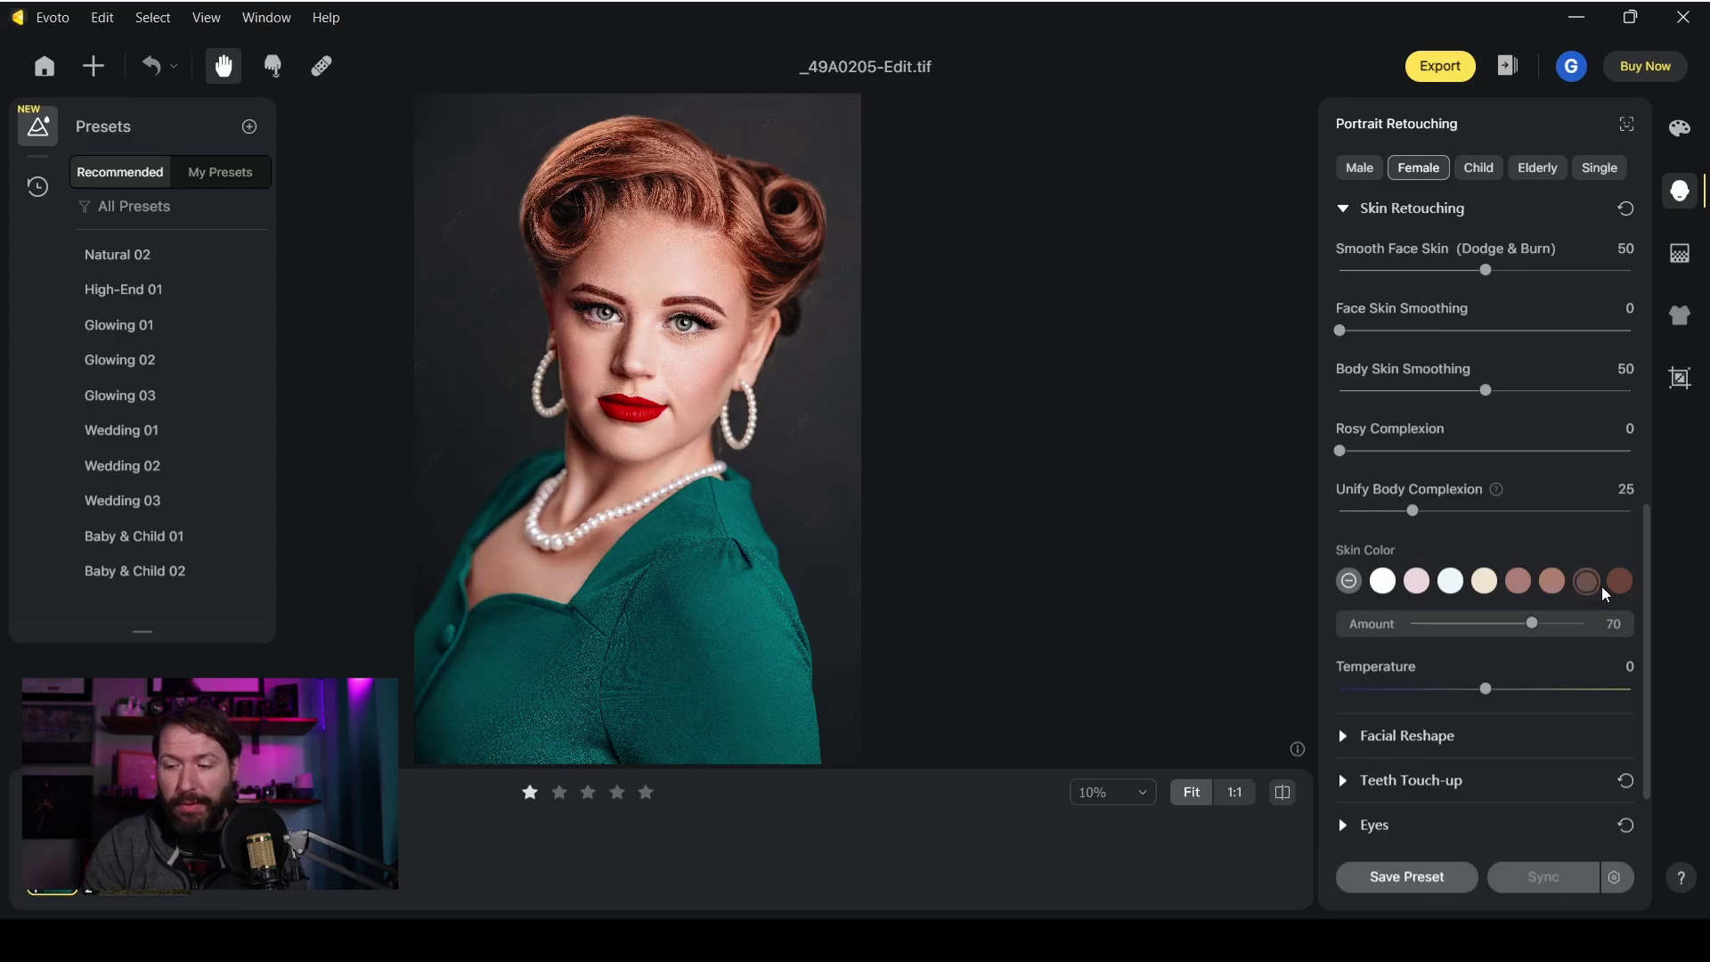
{"action": "left_click", "coordinate": [1620, 582]}
{"action": "left_click", "coordinate": [1552, 582]}
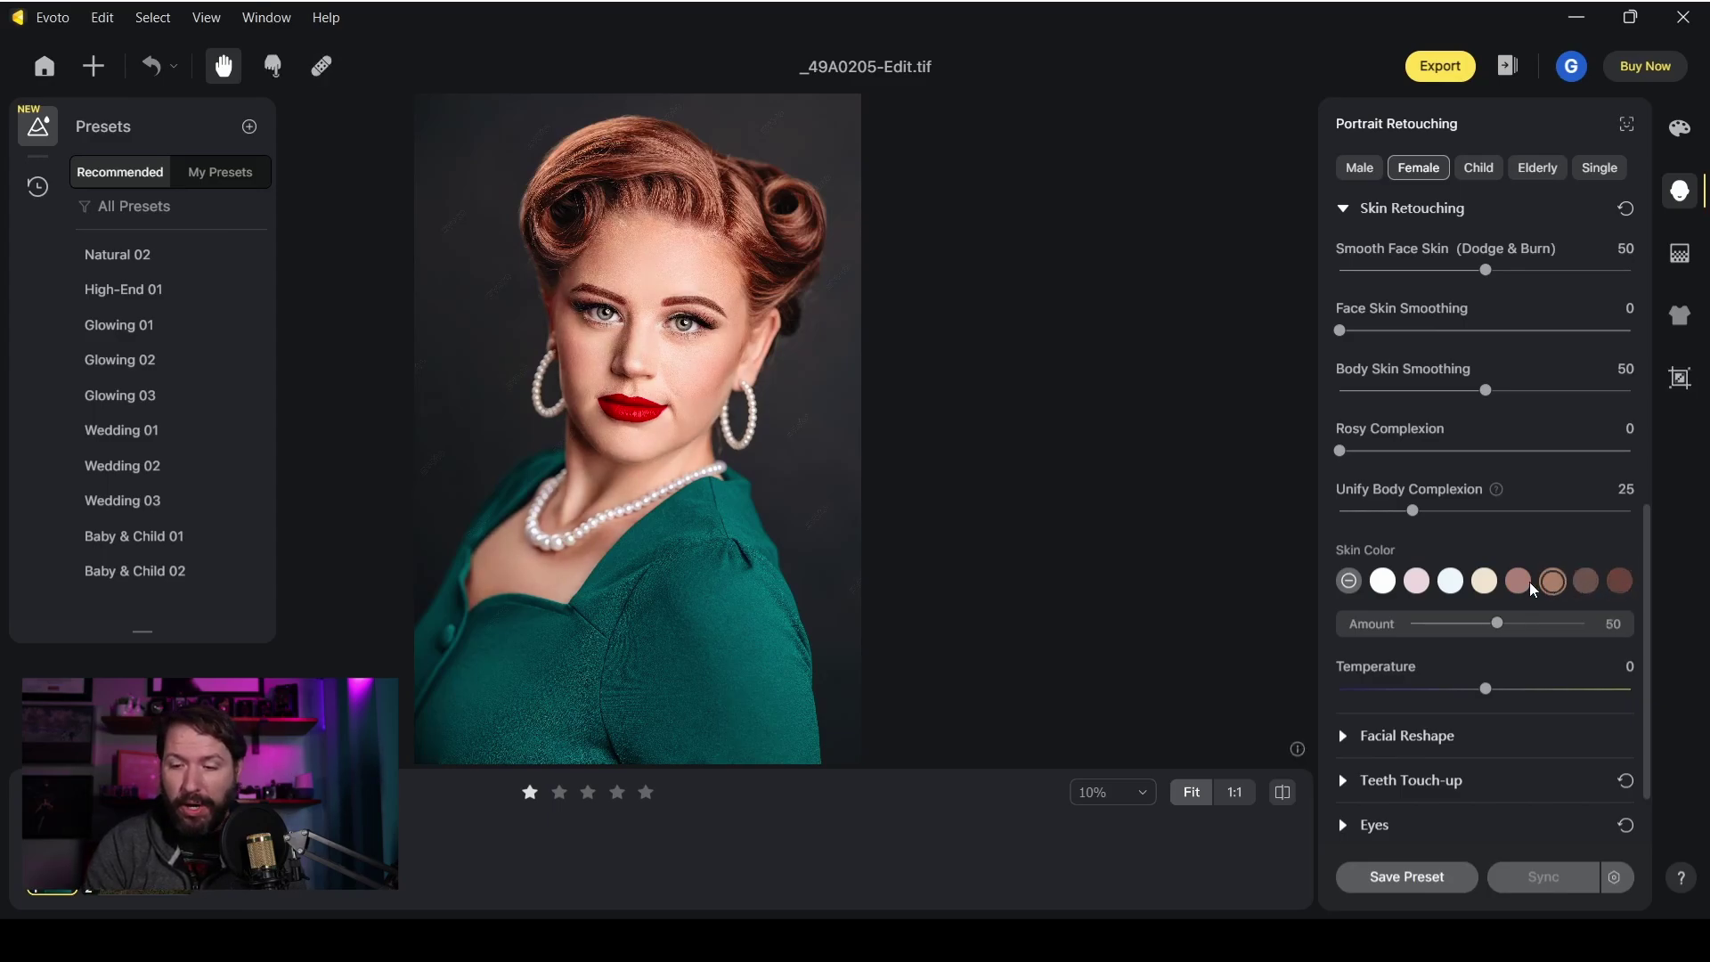
{"action": "left_click", "coordinate": [1483, 582]}
{"action": "left_click", "coordinate": [1417, 581]}
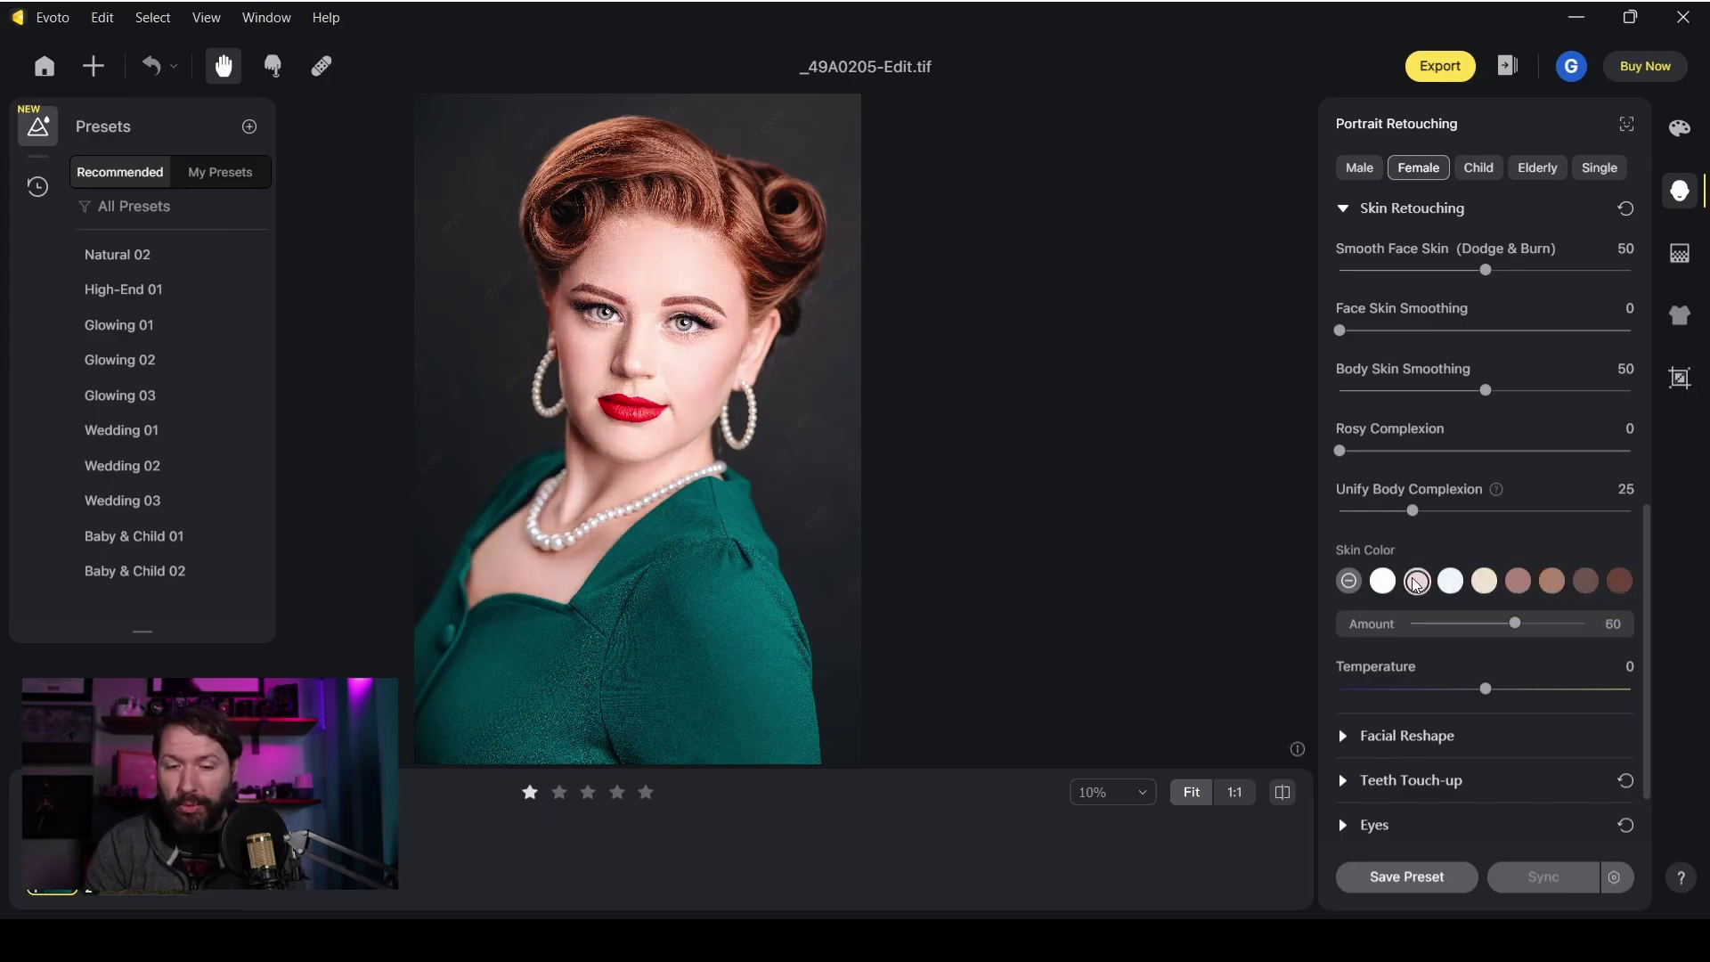
{"action": "left_click", "coordinate": [1451, 584]}
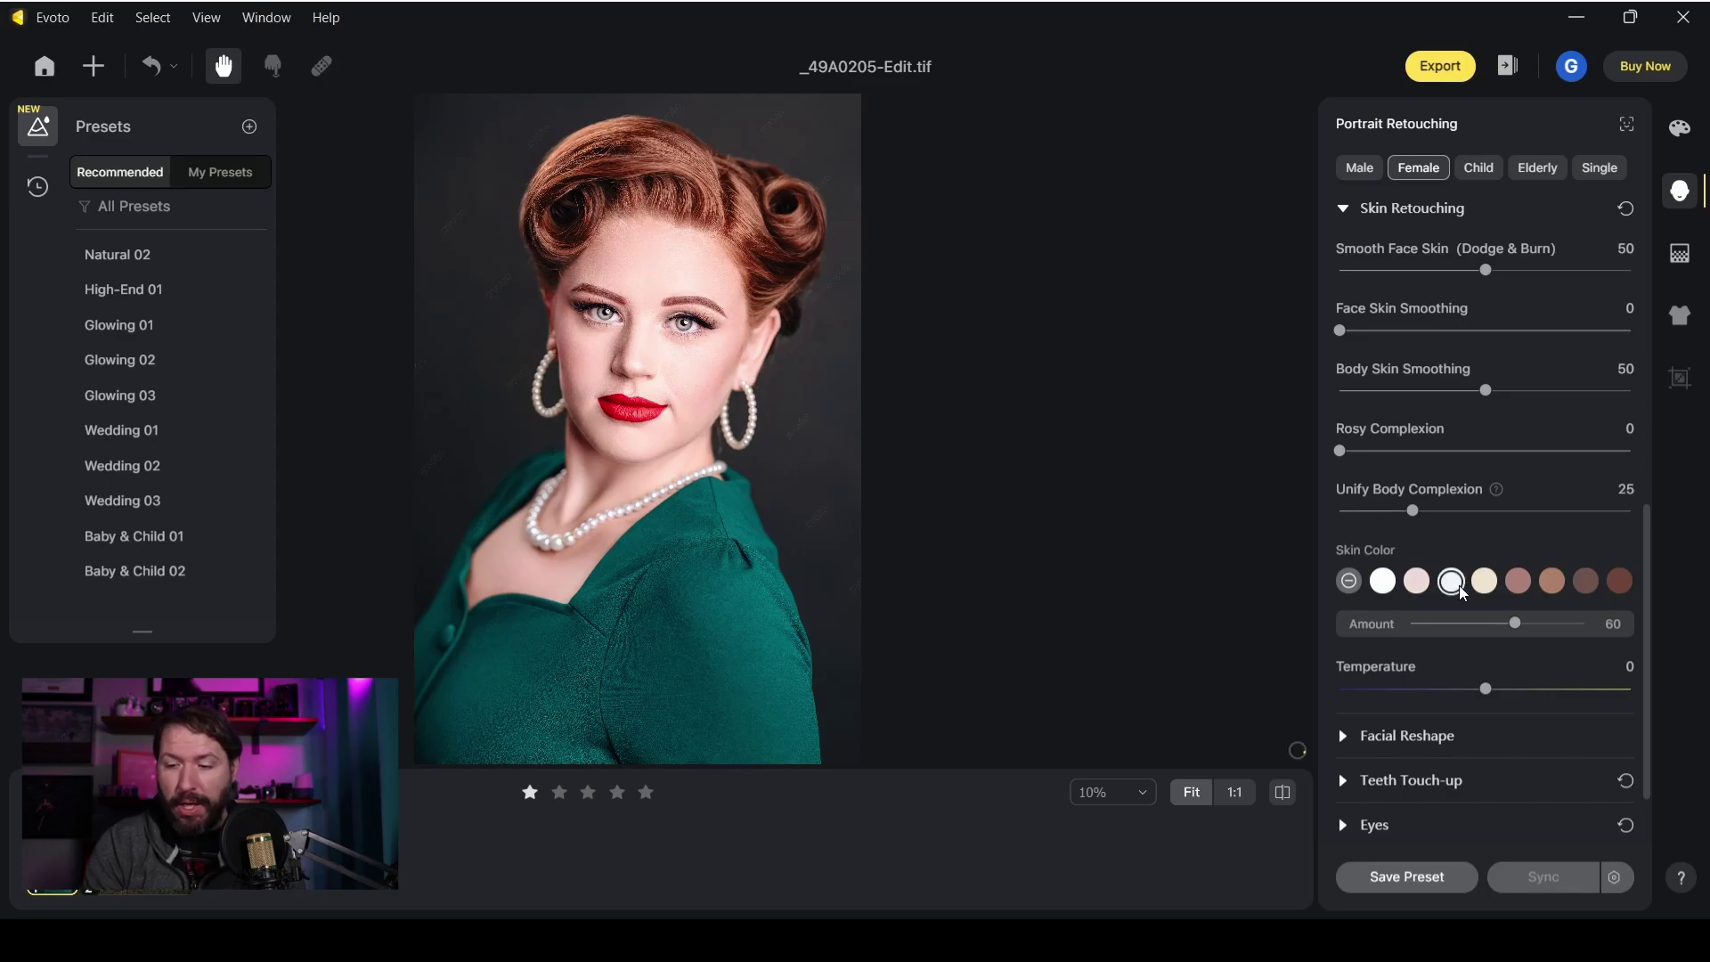
{"action": "left_click", "coordinate": [1518, 582]}
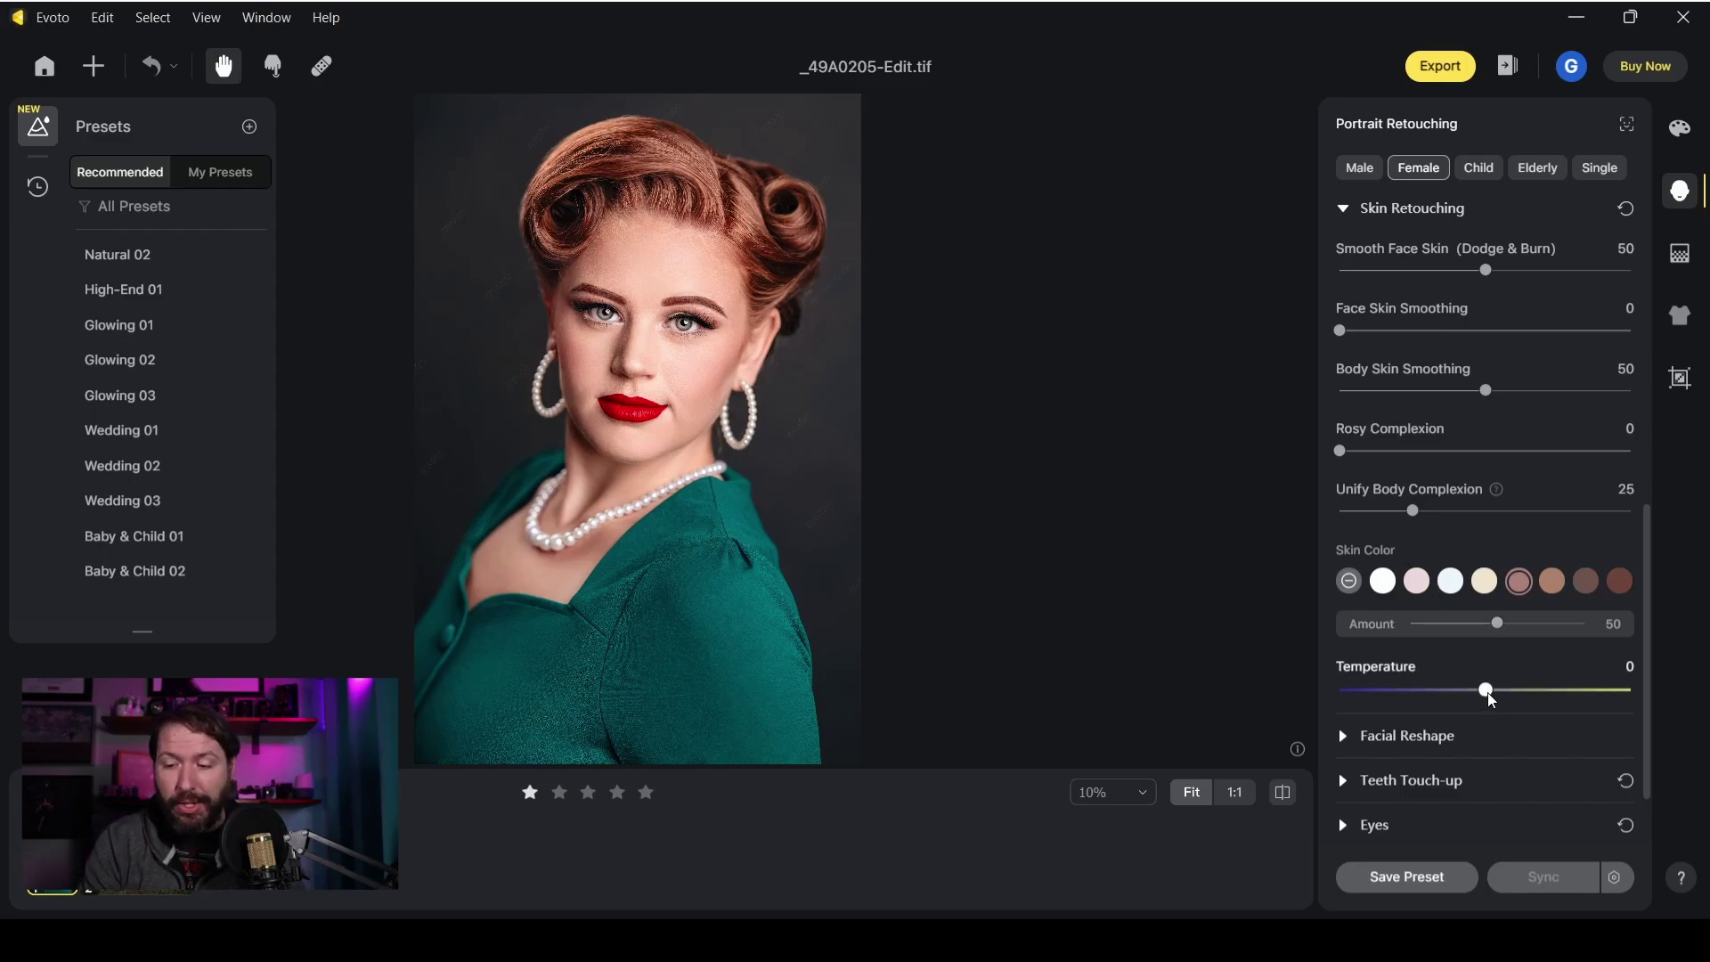
{"action": "mouse_move", "coordinate": [1486, 690]}
{"action": "left_mouse_down"}
{"action": "mouse_move", "coordinate": [1417, 691]}
{"action": "mouse_move", "coordinate": [1565, 692]}
{"action": "mouse_move", "coordinate": [1486, 697]}
{"action": "left_mouse_up"}
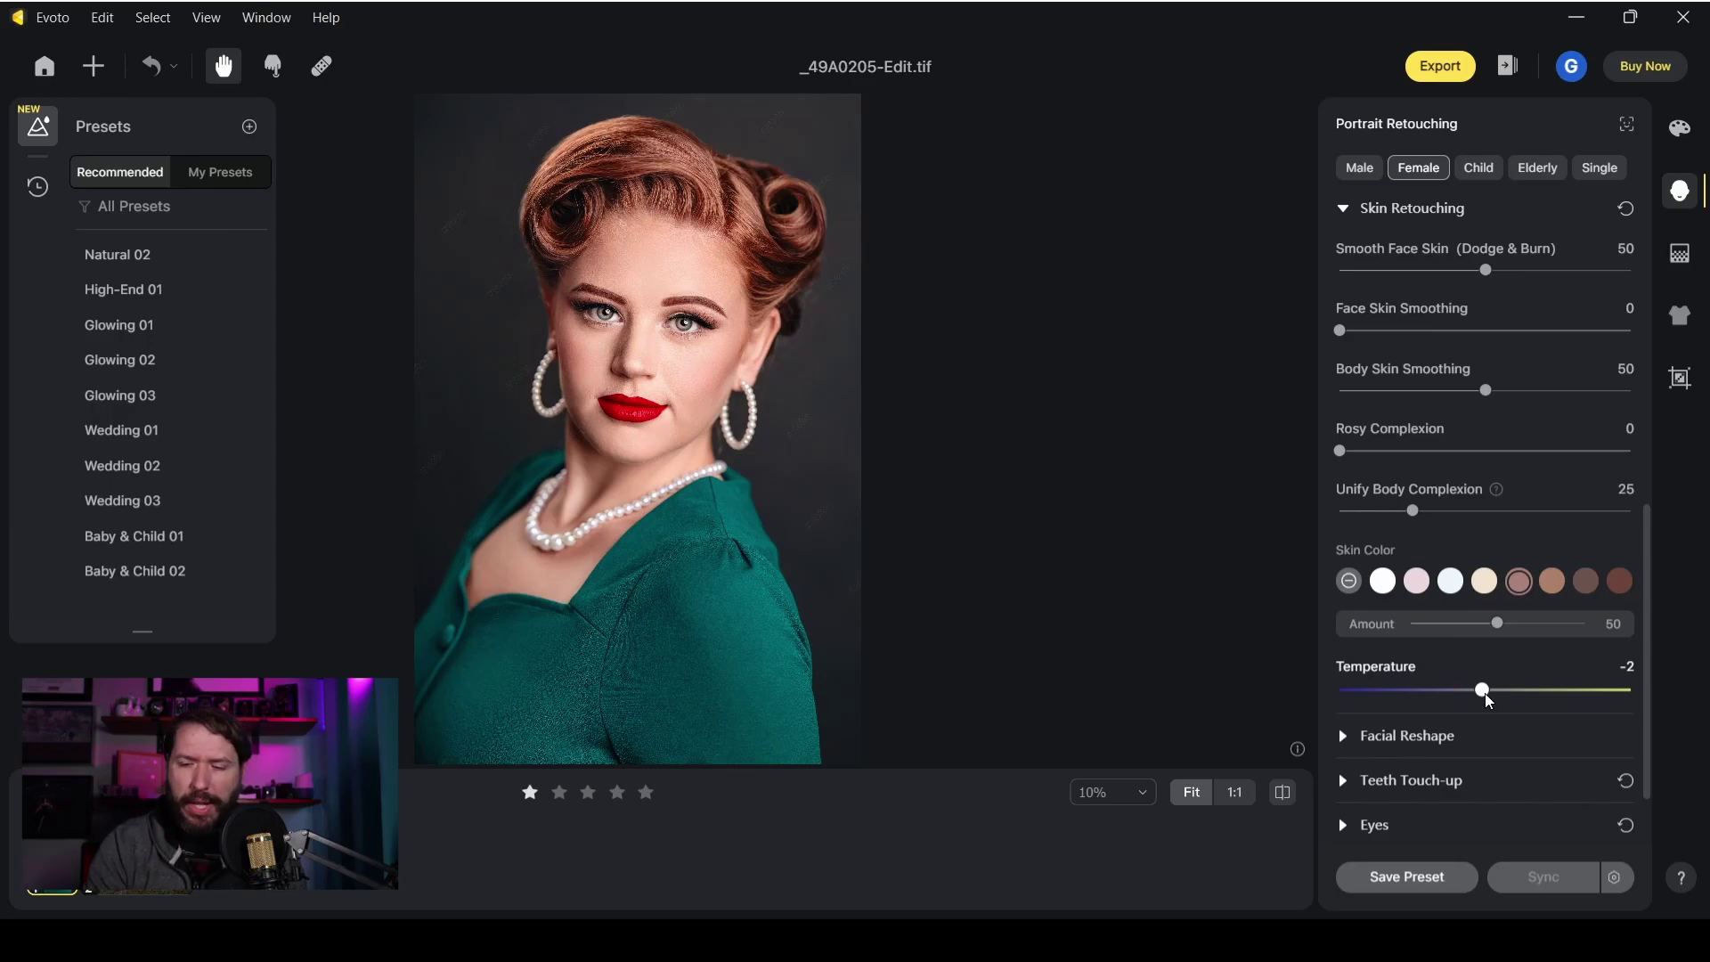
{"action": "left_click", "coordinate": [1347, 737]}
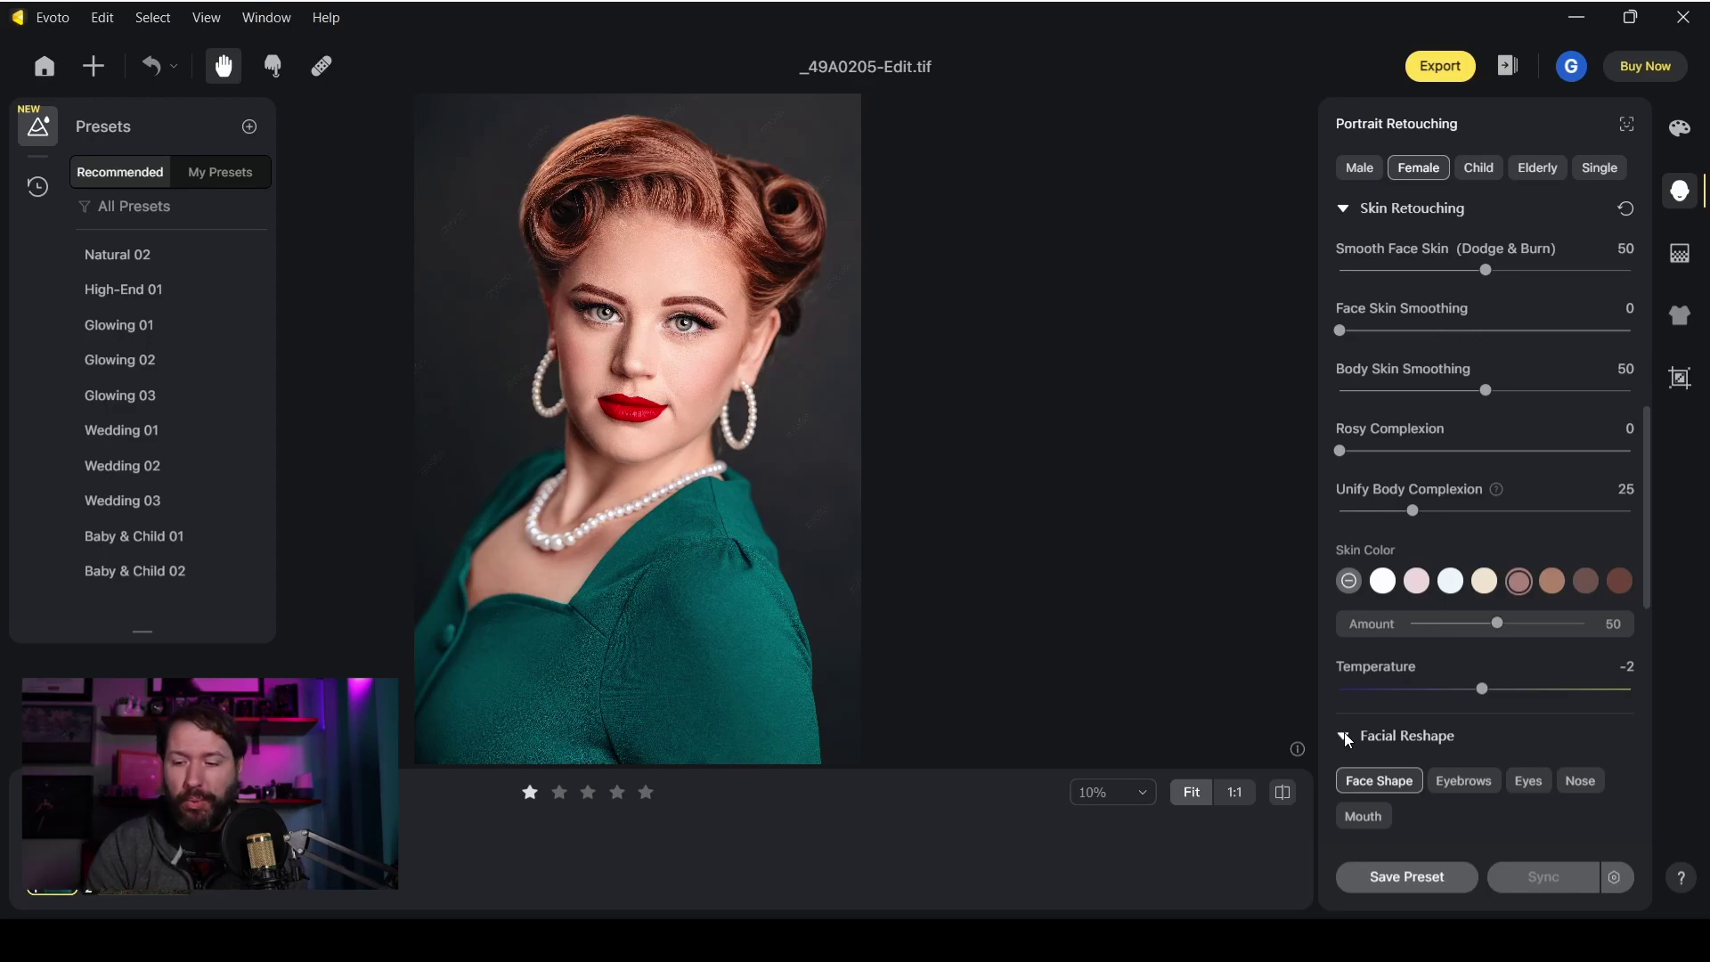
Scroll down past Facial Reshape to the Teeth Touch-up section.
{"action": "left_click_drag", "start_coordinate": [1648, 603], "coordinate": [1649, 742]}
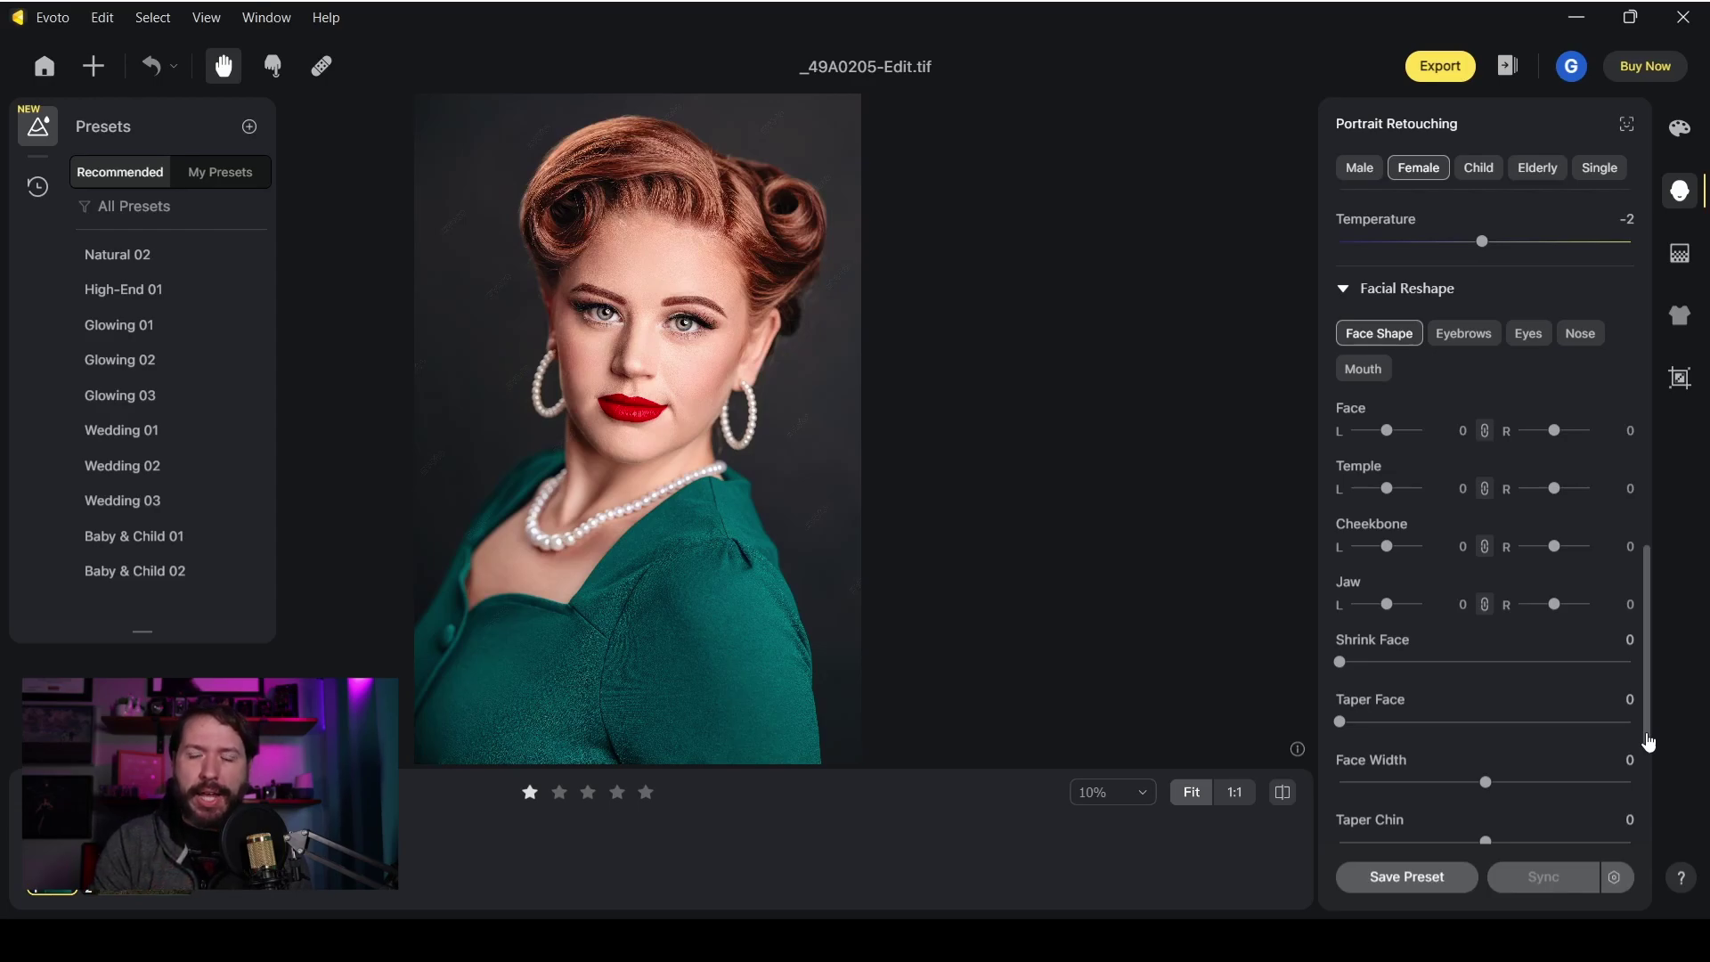
{"action": "scroll", "coordinate": [1649, 742], "scroll_direction": "down", "scroll_amount": 5}
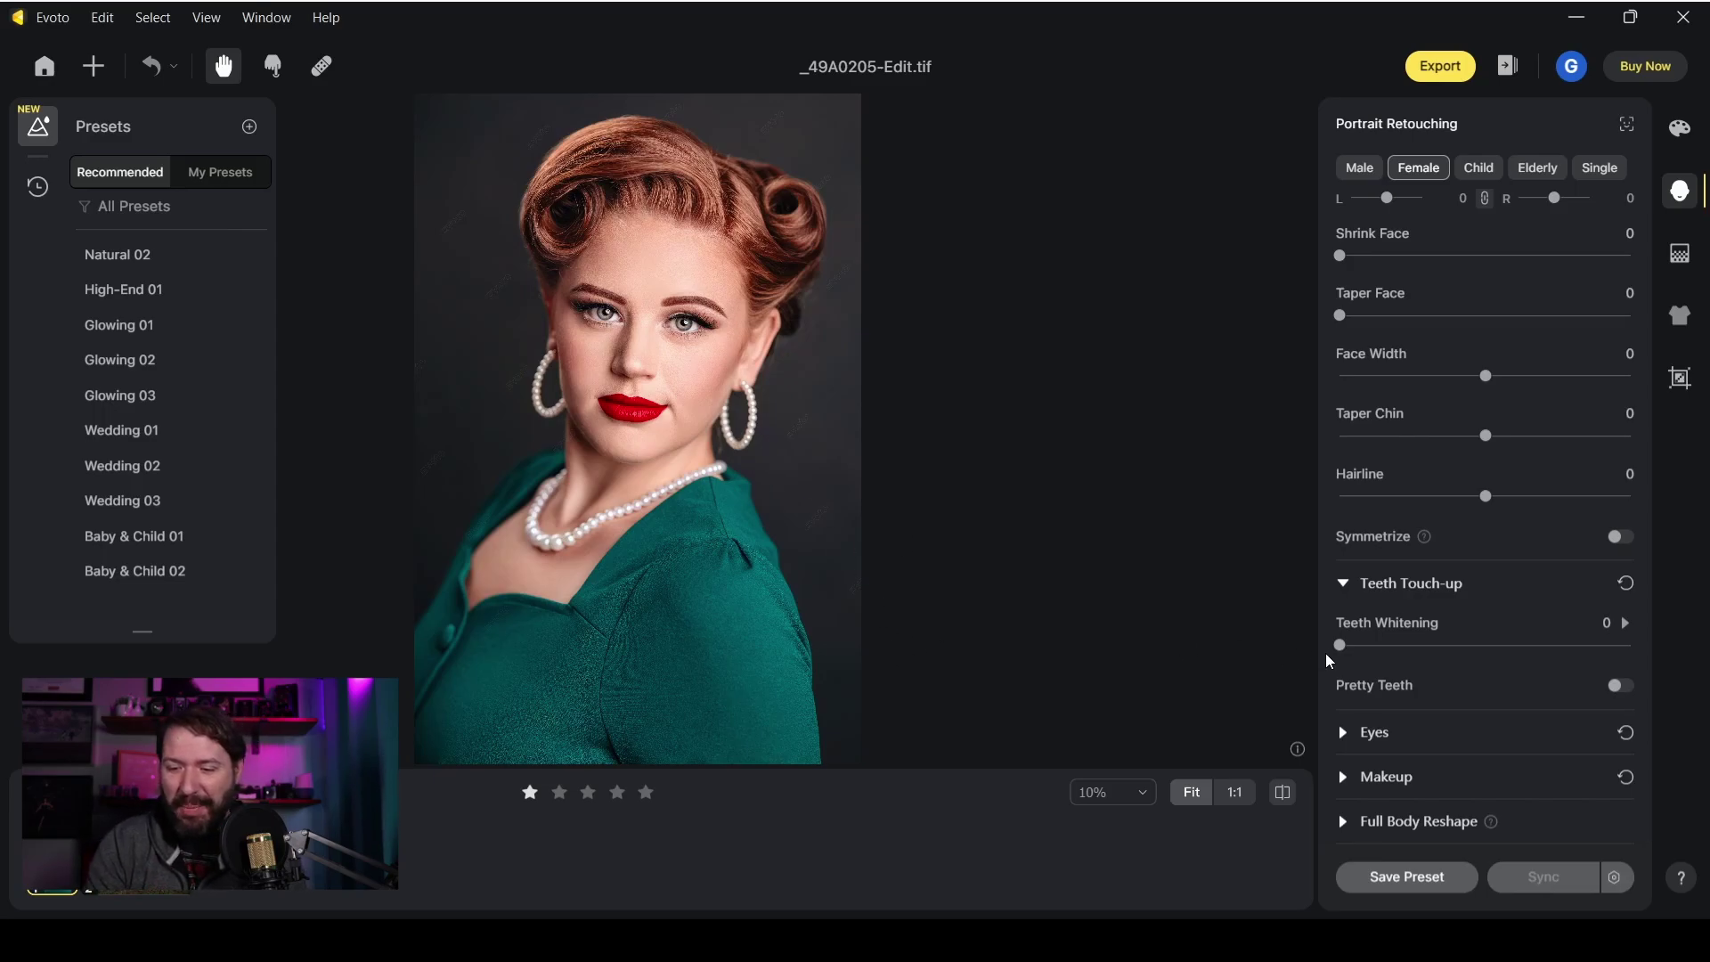
Toggle Pretty Teeth on and back off, leaving the teeth unretouched.
{"action": "left_click", "coordinate": [1619, 688]}
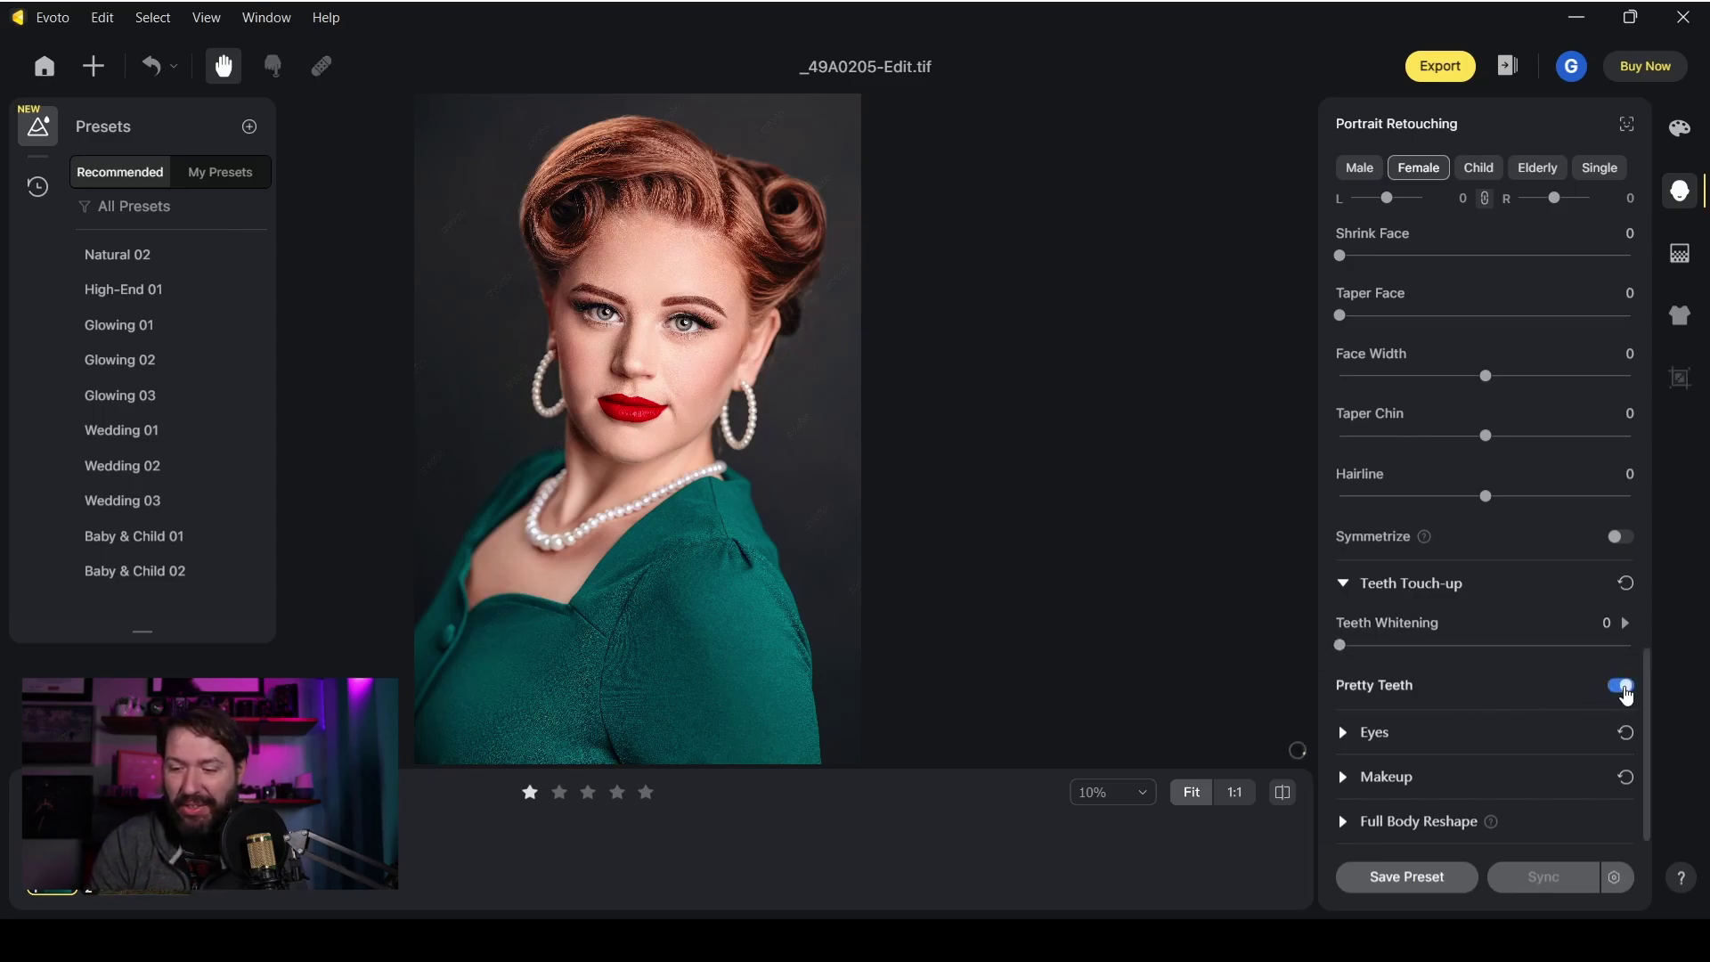
{"action": "left_click", "coordinate": [1625, 694]}
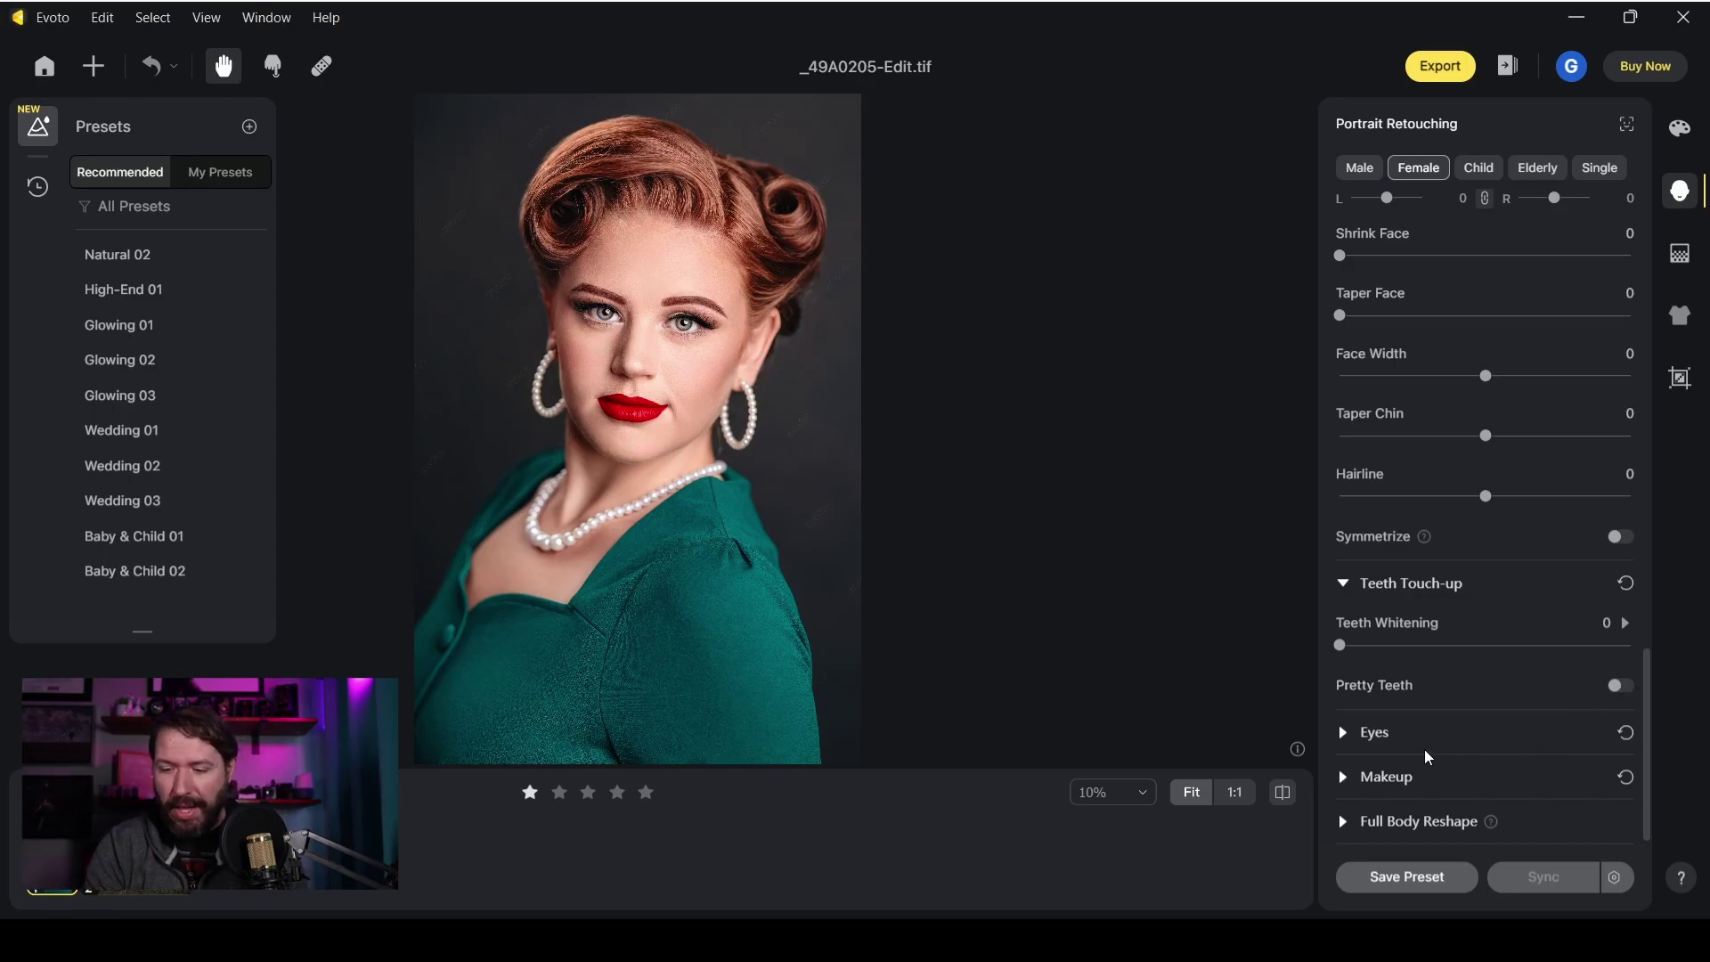
In Makeup, apply Eyelashes 07 and a coloured contact lens.
{"action": "left_click", "coordinate": [1345, 734]}
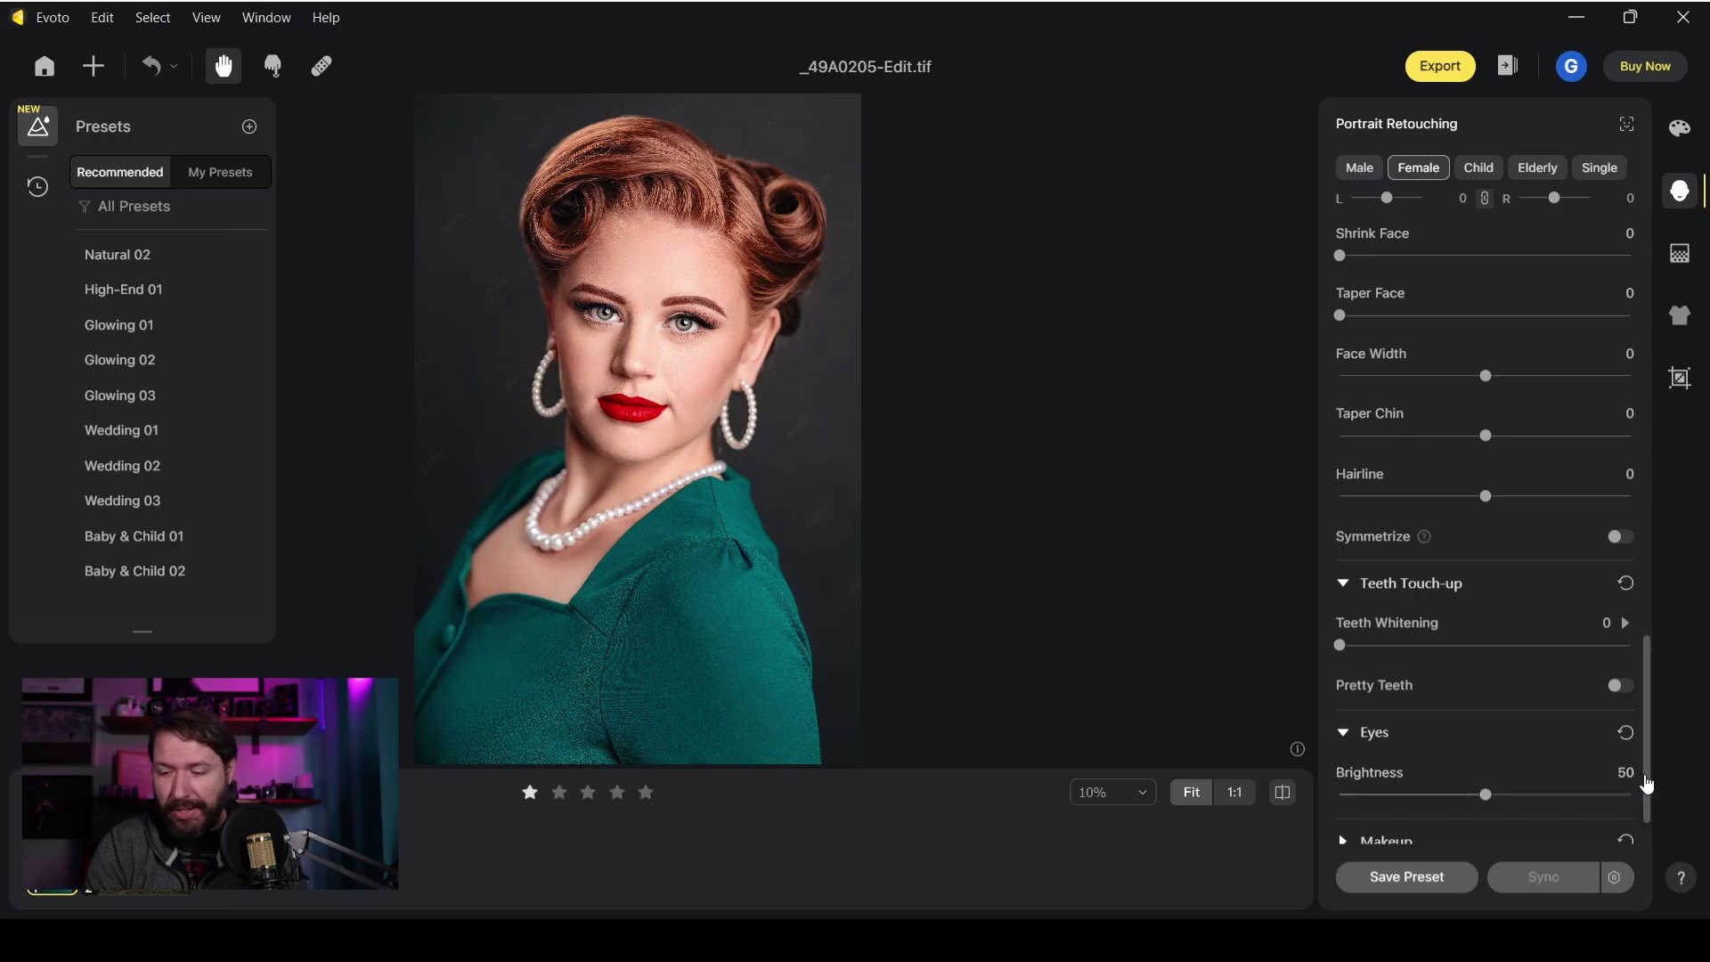
{"action": "scroll", "coordinate": [1648, 796], "scroll_direction": "down", "scroll_amount": 1}
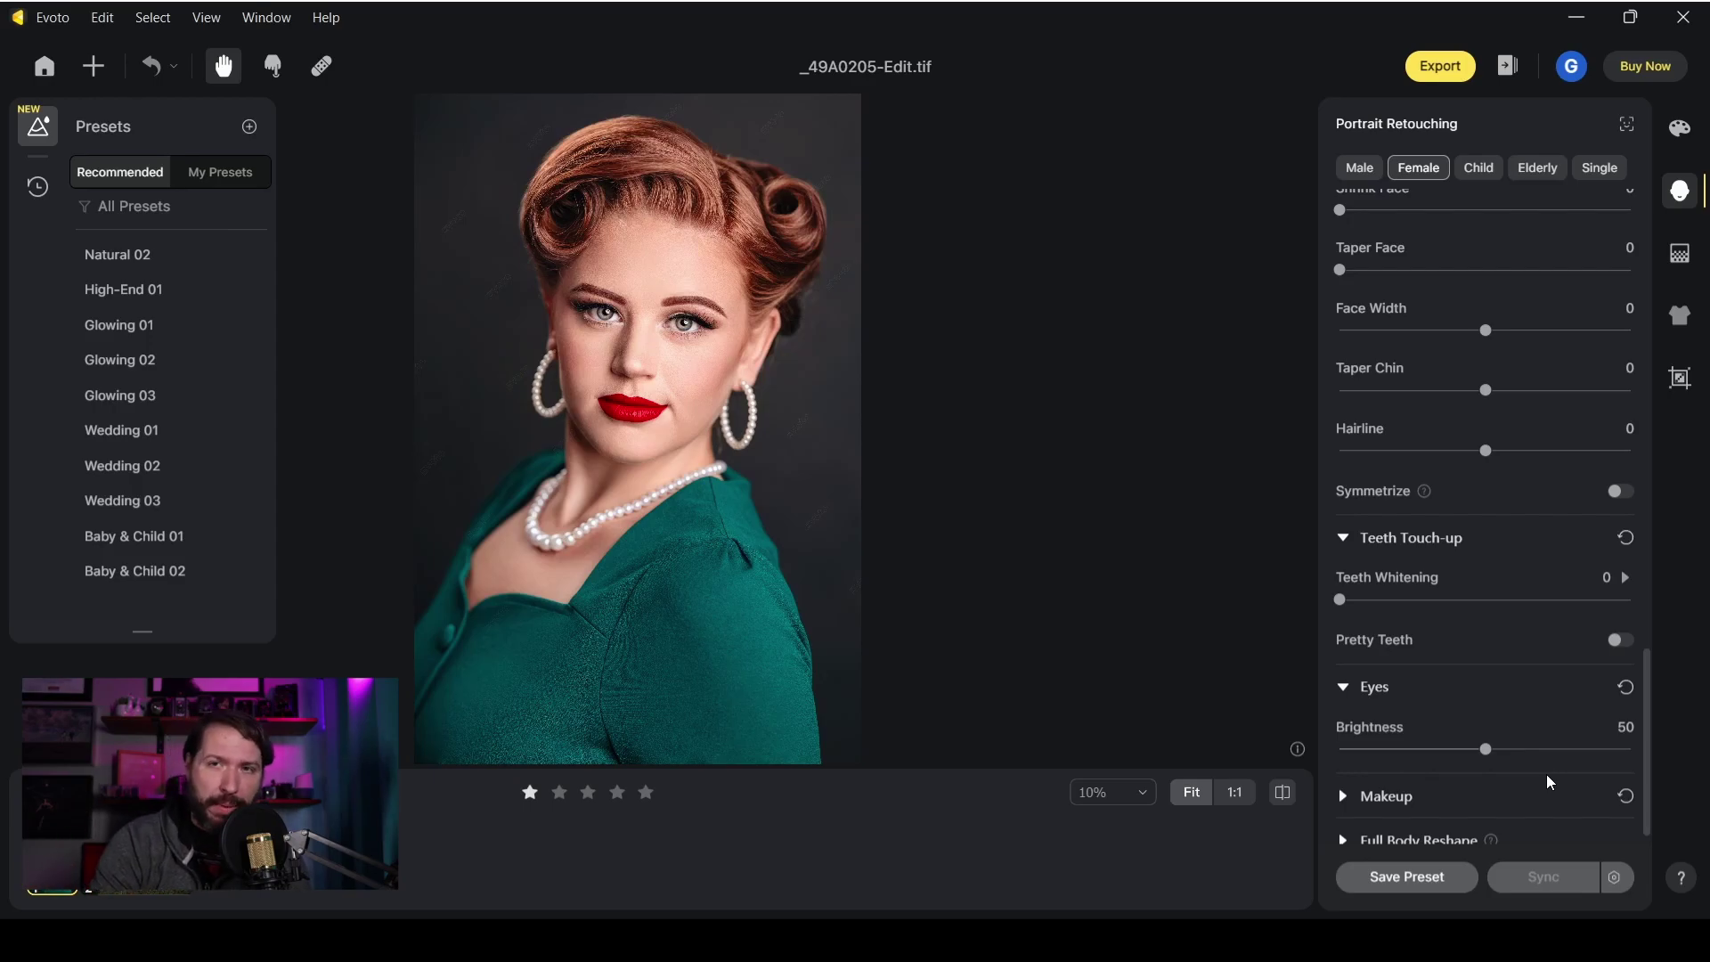
{"action": "left_click", "coordinate": [1338, 793]}
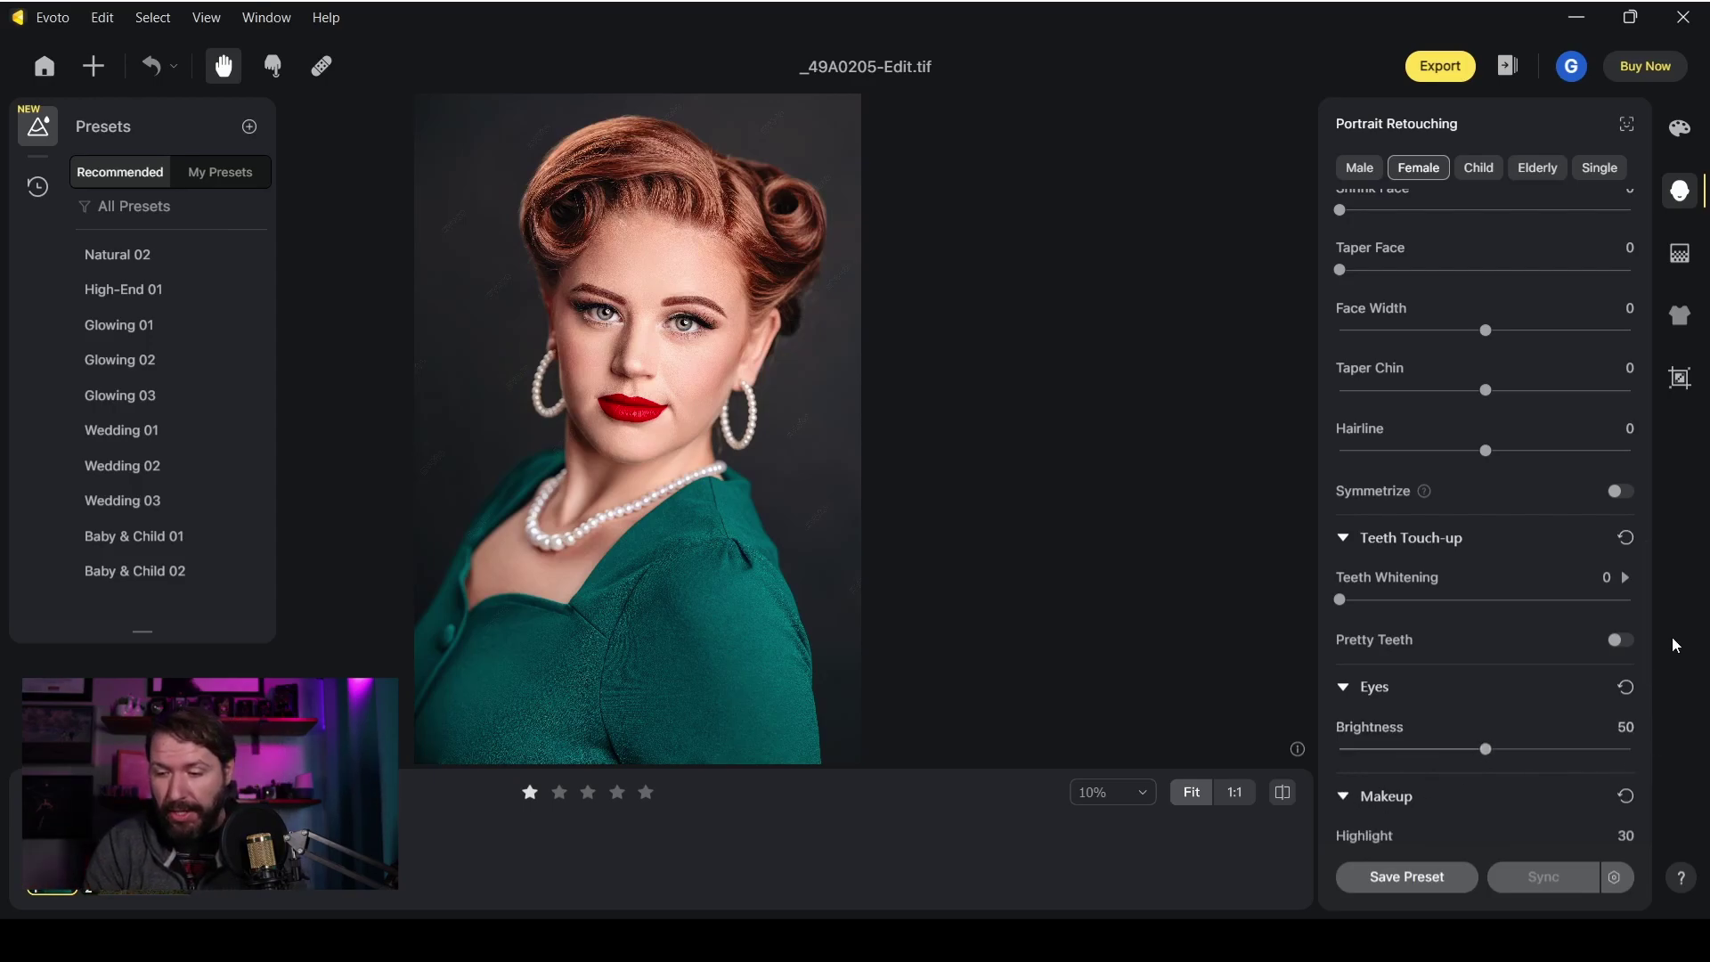
{"action": "left_click_drag", "start_coordinate": [1650, 632], "coordinate": [1653, 792]}
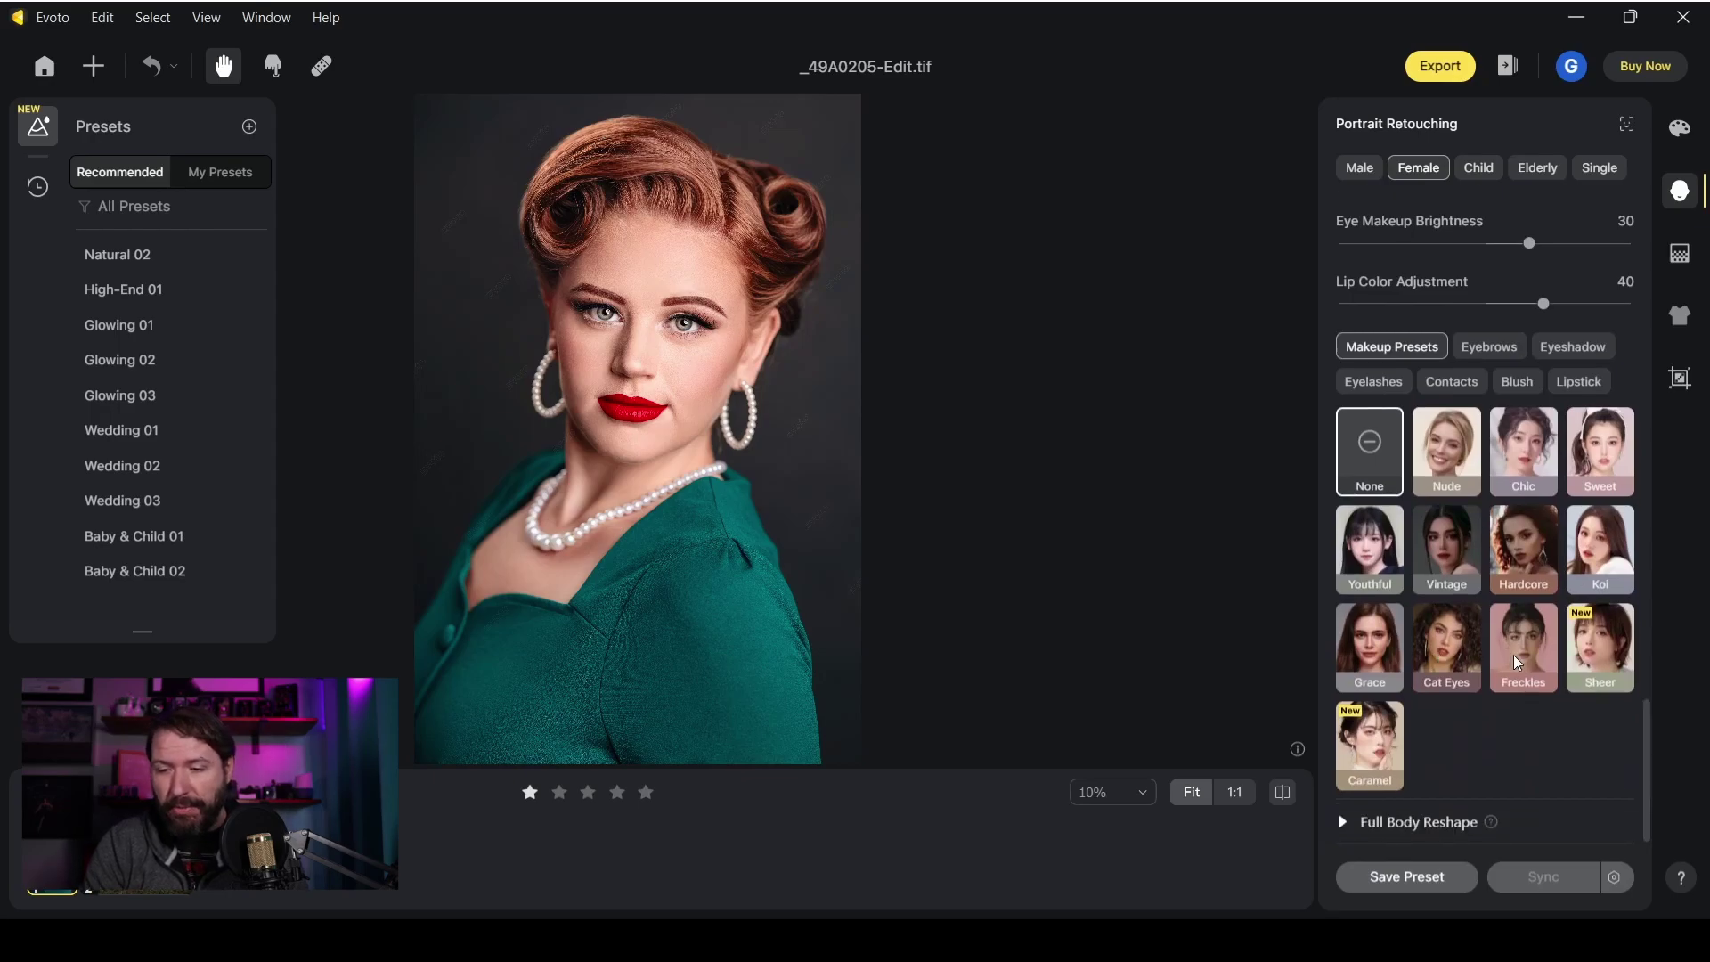
{"action": "left_click", "coordinate": [1376, 383]}
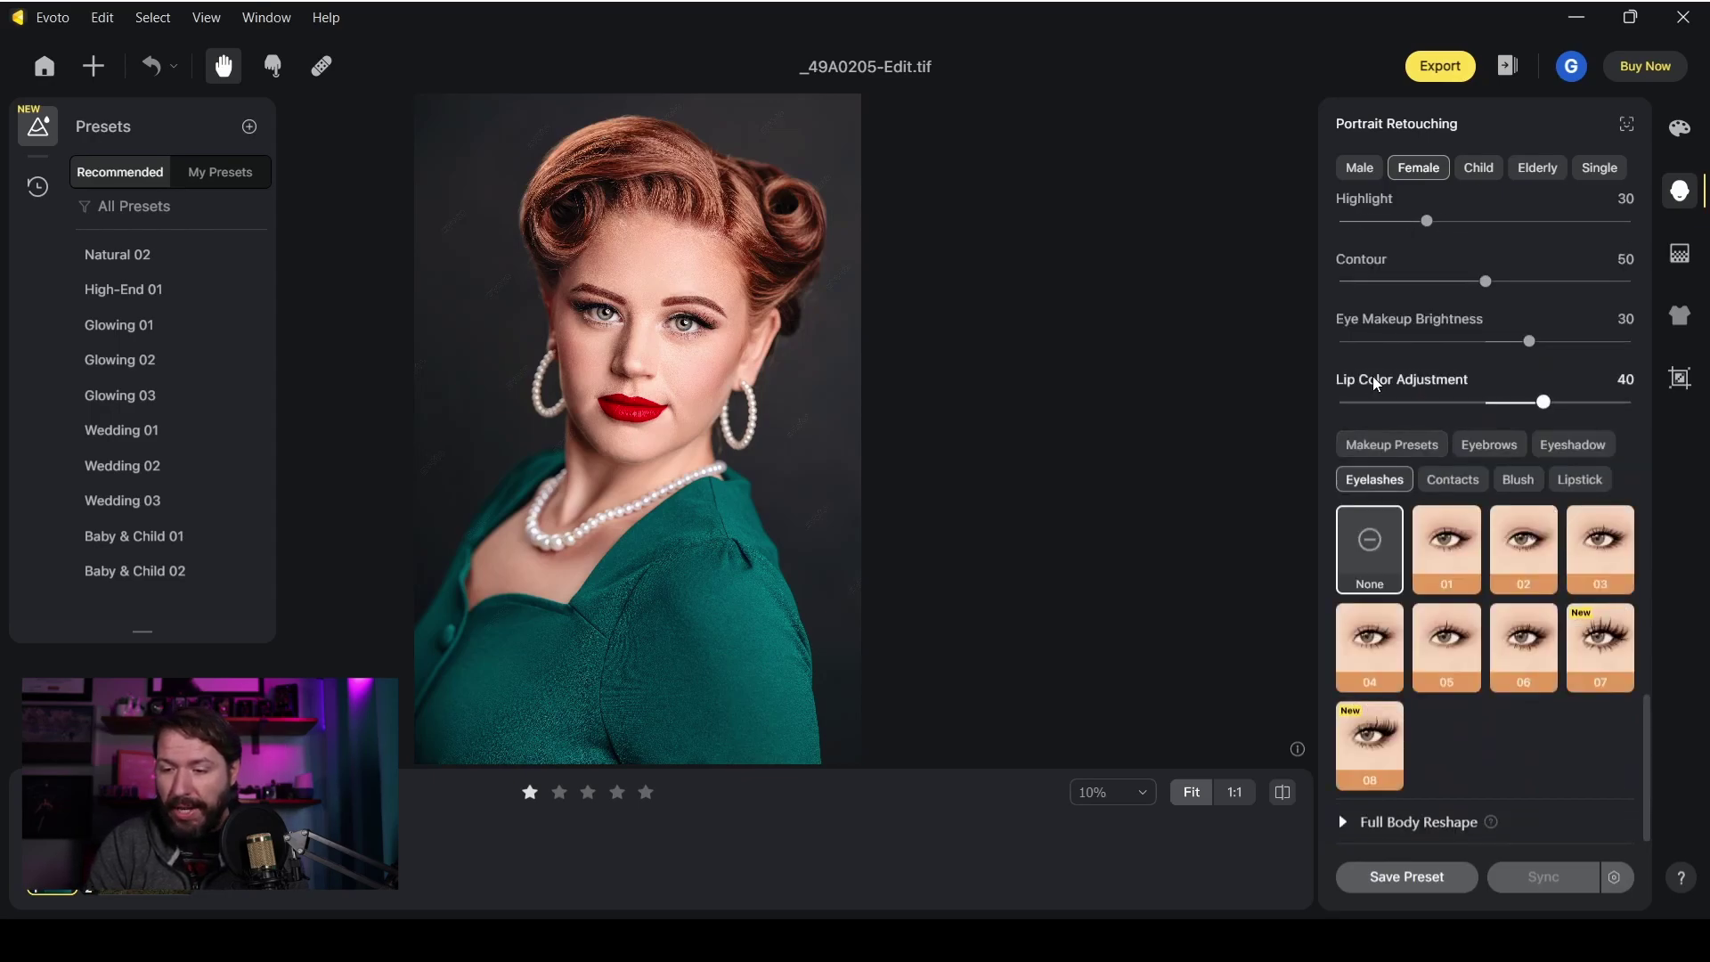
{"action": "left_click", "coordinate": [1617, 643]}
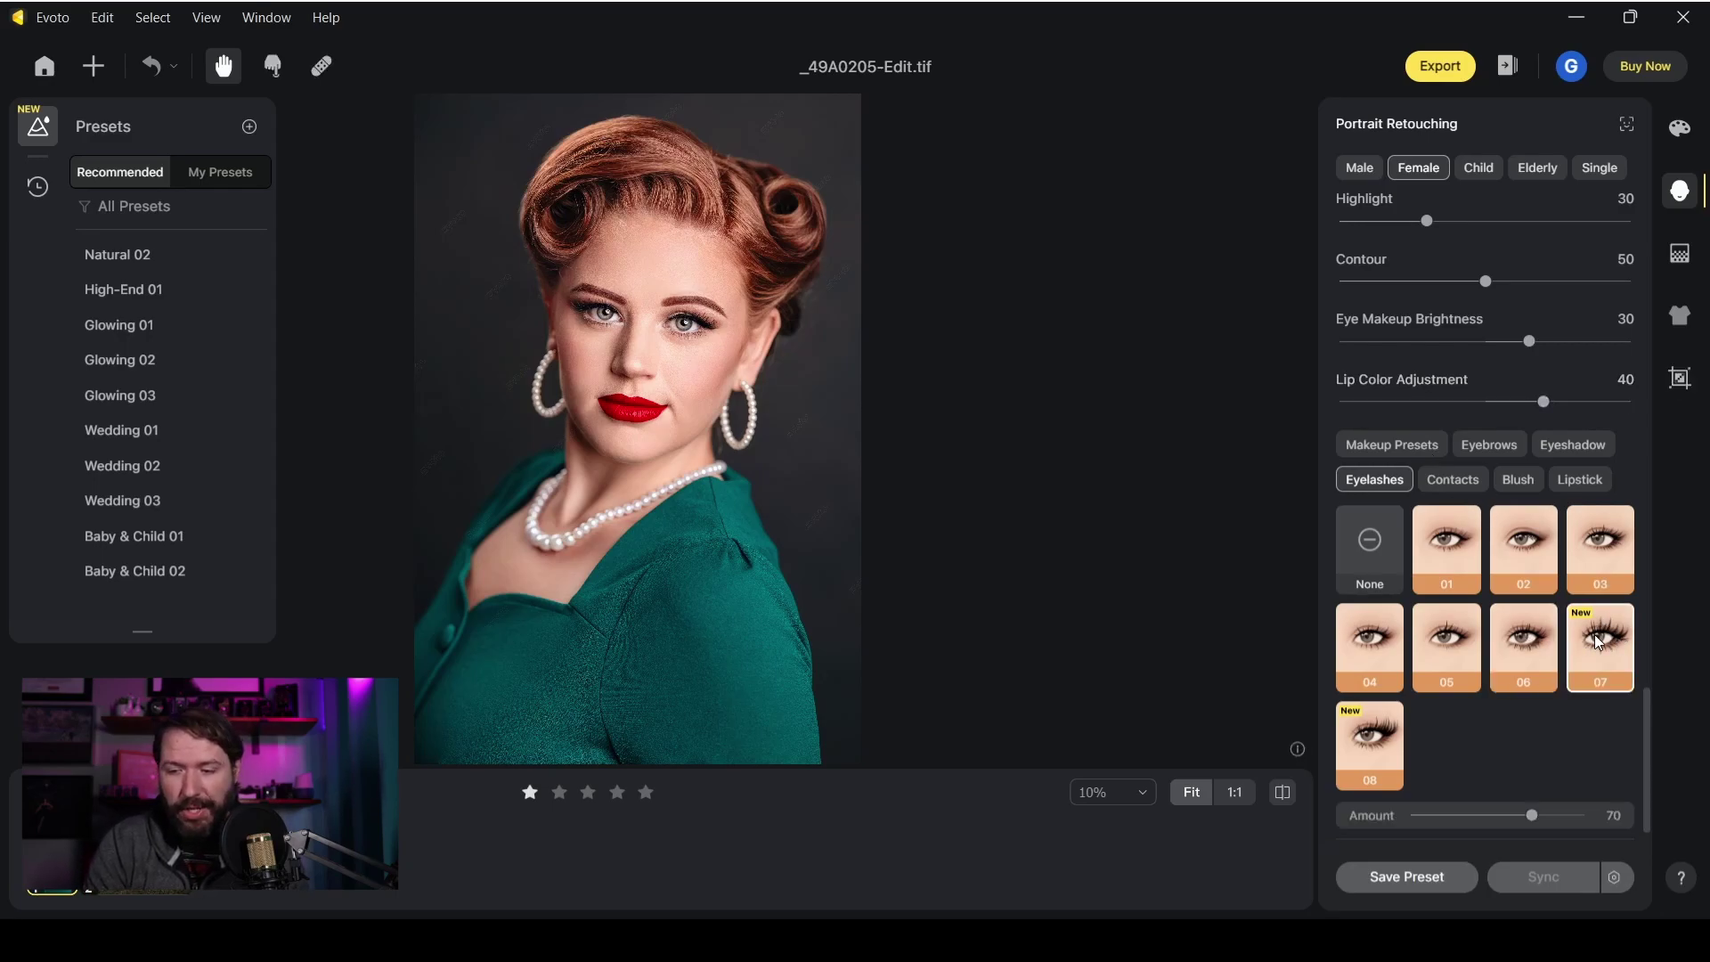
{"action": "left_click", "coordinate": [1466, 485]}
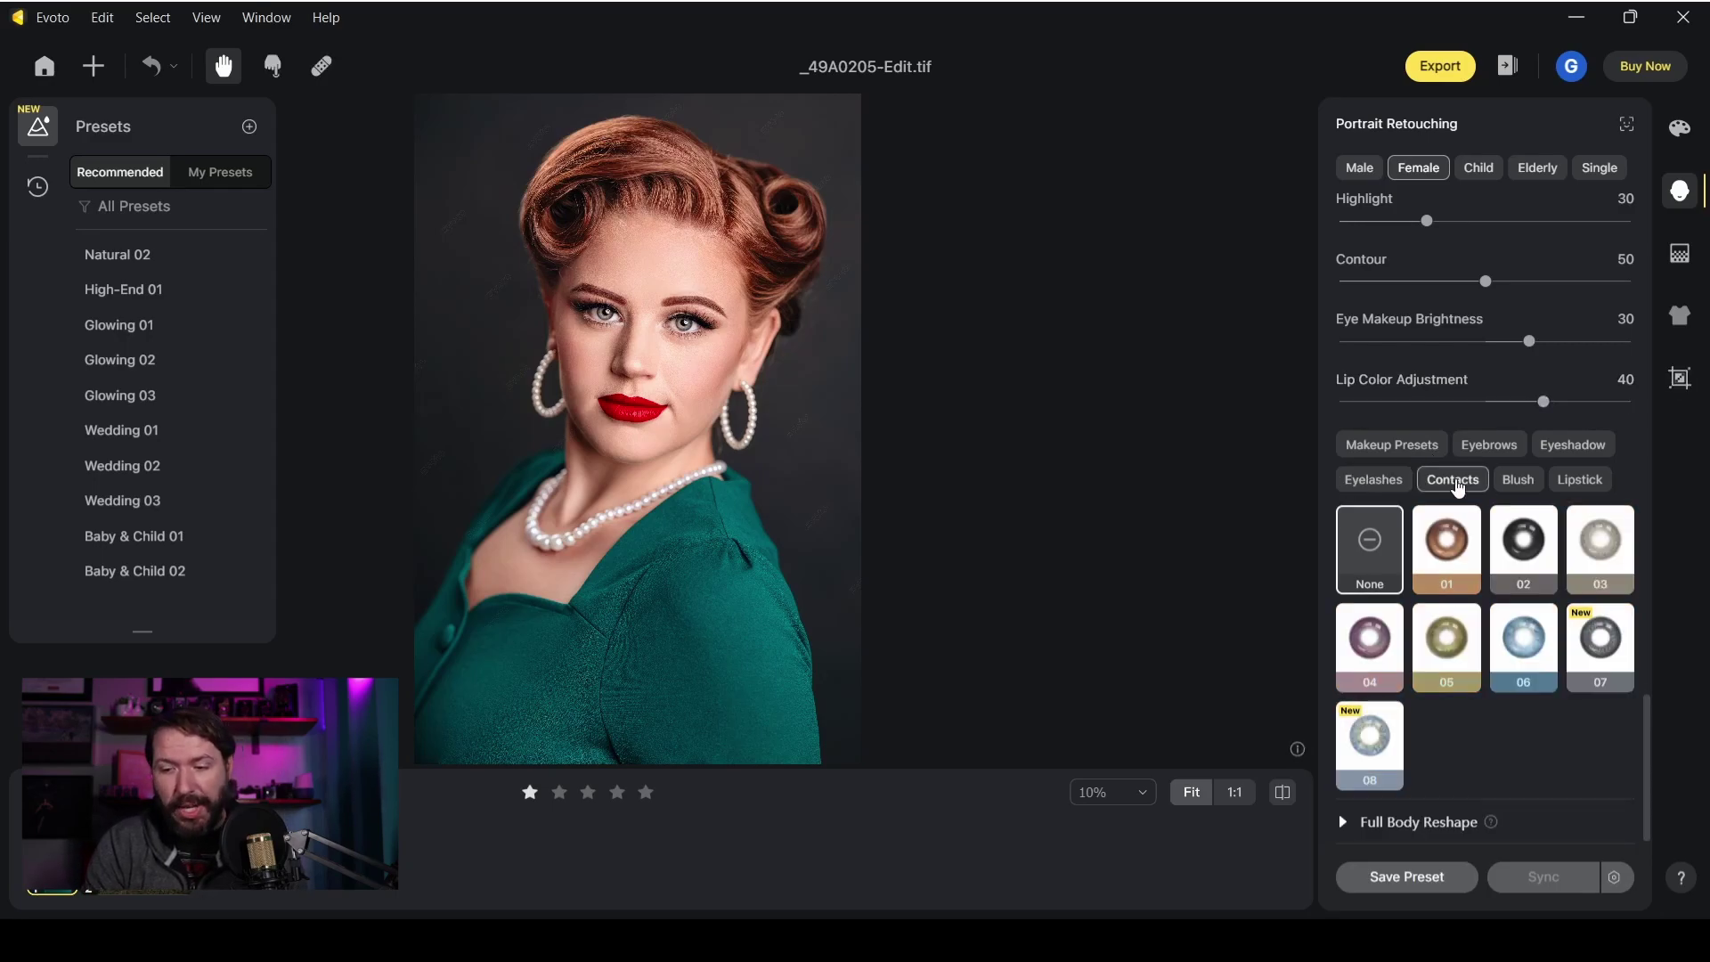
{"action": "left_click", "coordinate": [1441, 639]}
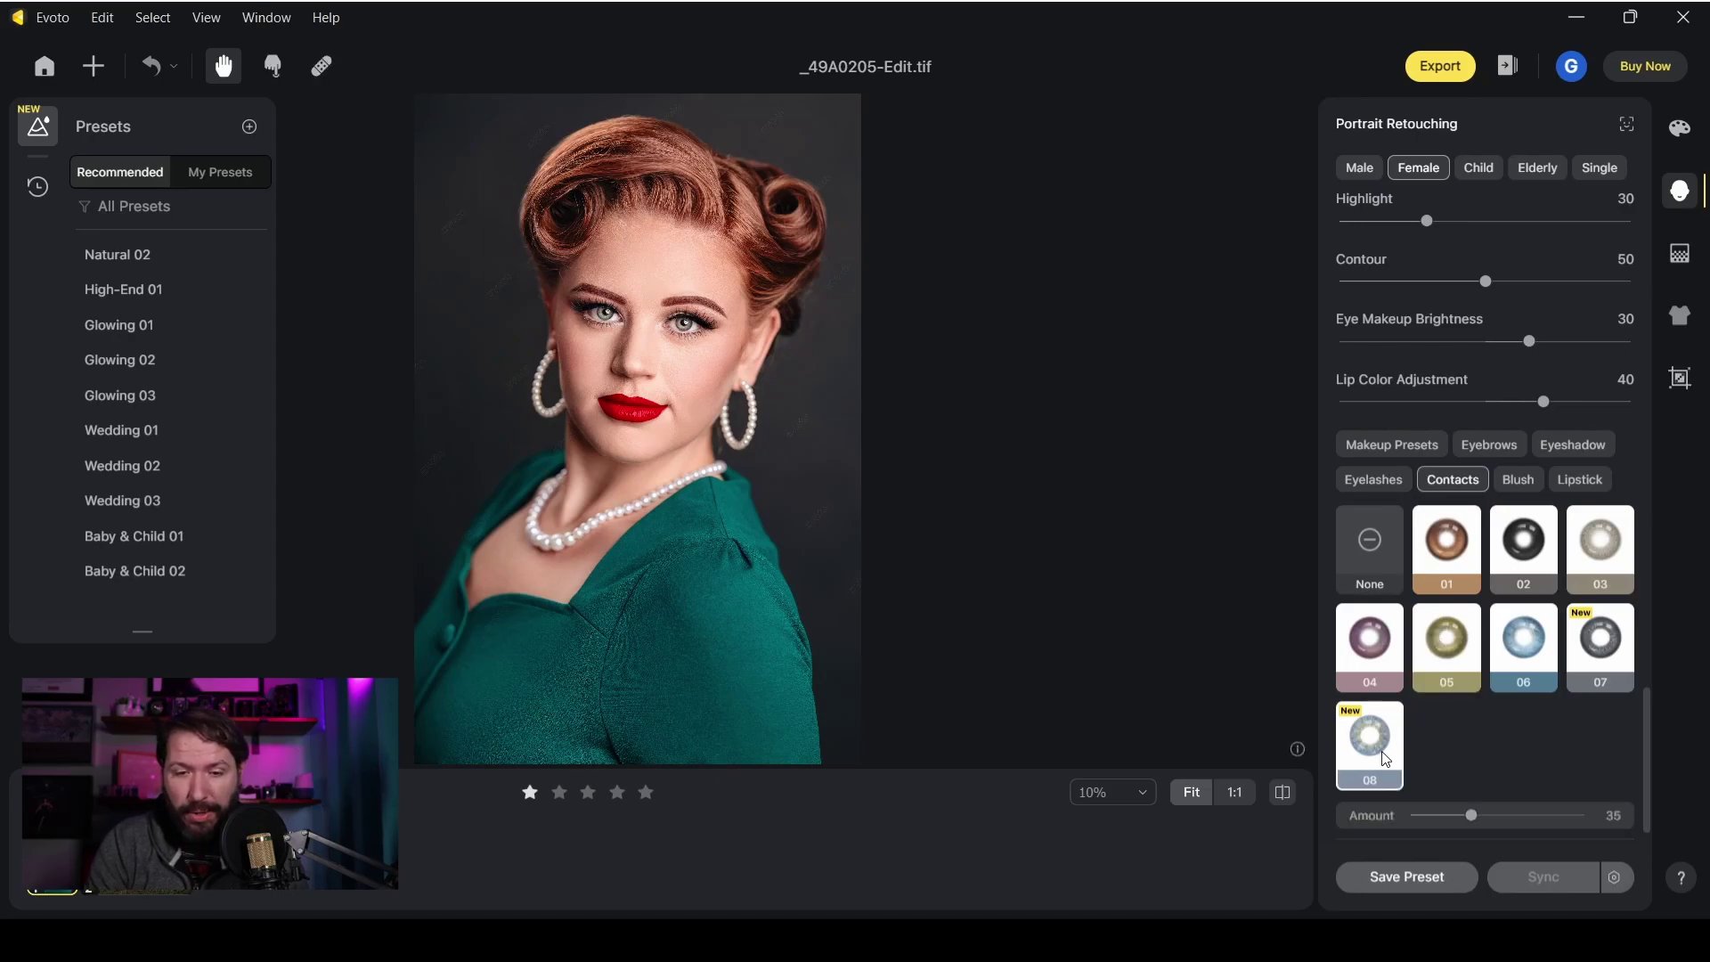
Add Eyeshadow 02 and apply the Grace full-face makeup preset.
{"action": "left_click", "coordinate": [1520, 479]}
{"action": "left_click", "coordinate": [1580, 574]}
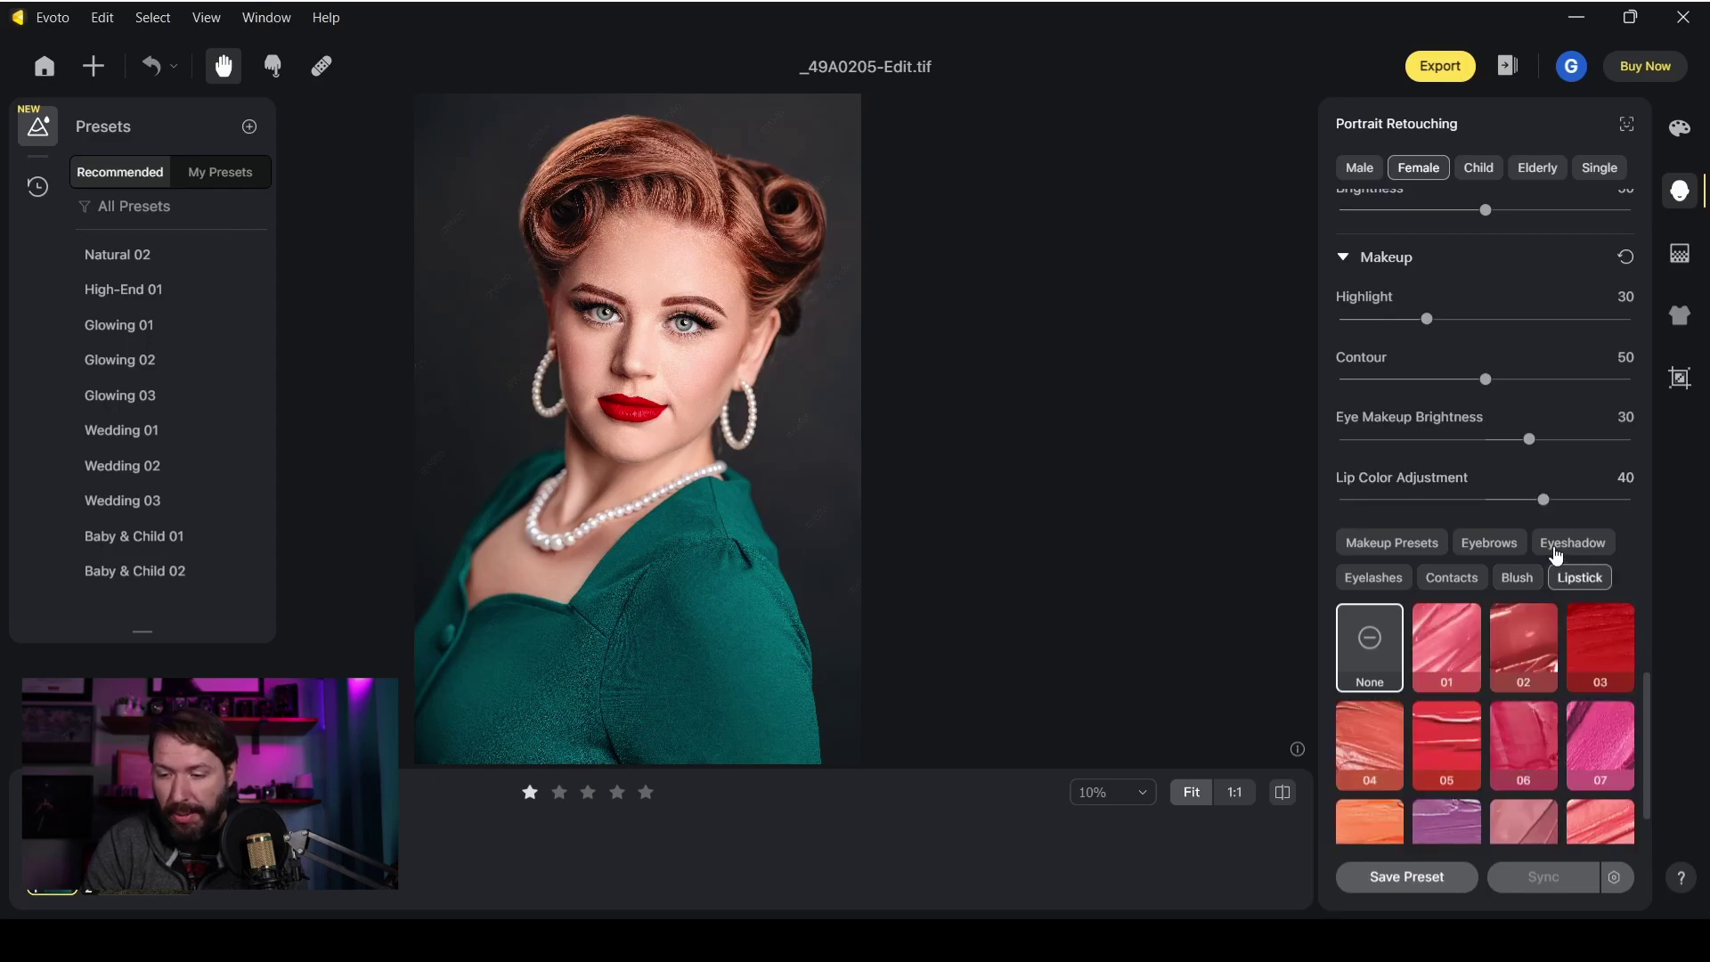
{"action": "left_click", "coordinate": [1555, 550]}
{"action": "left_click", "coordinate": [1515, 628]}
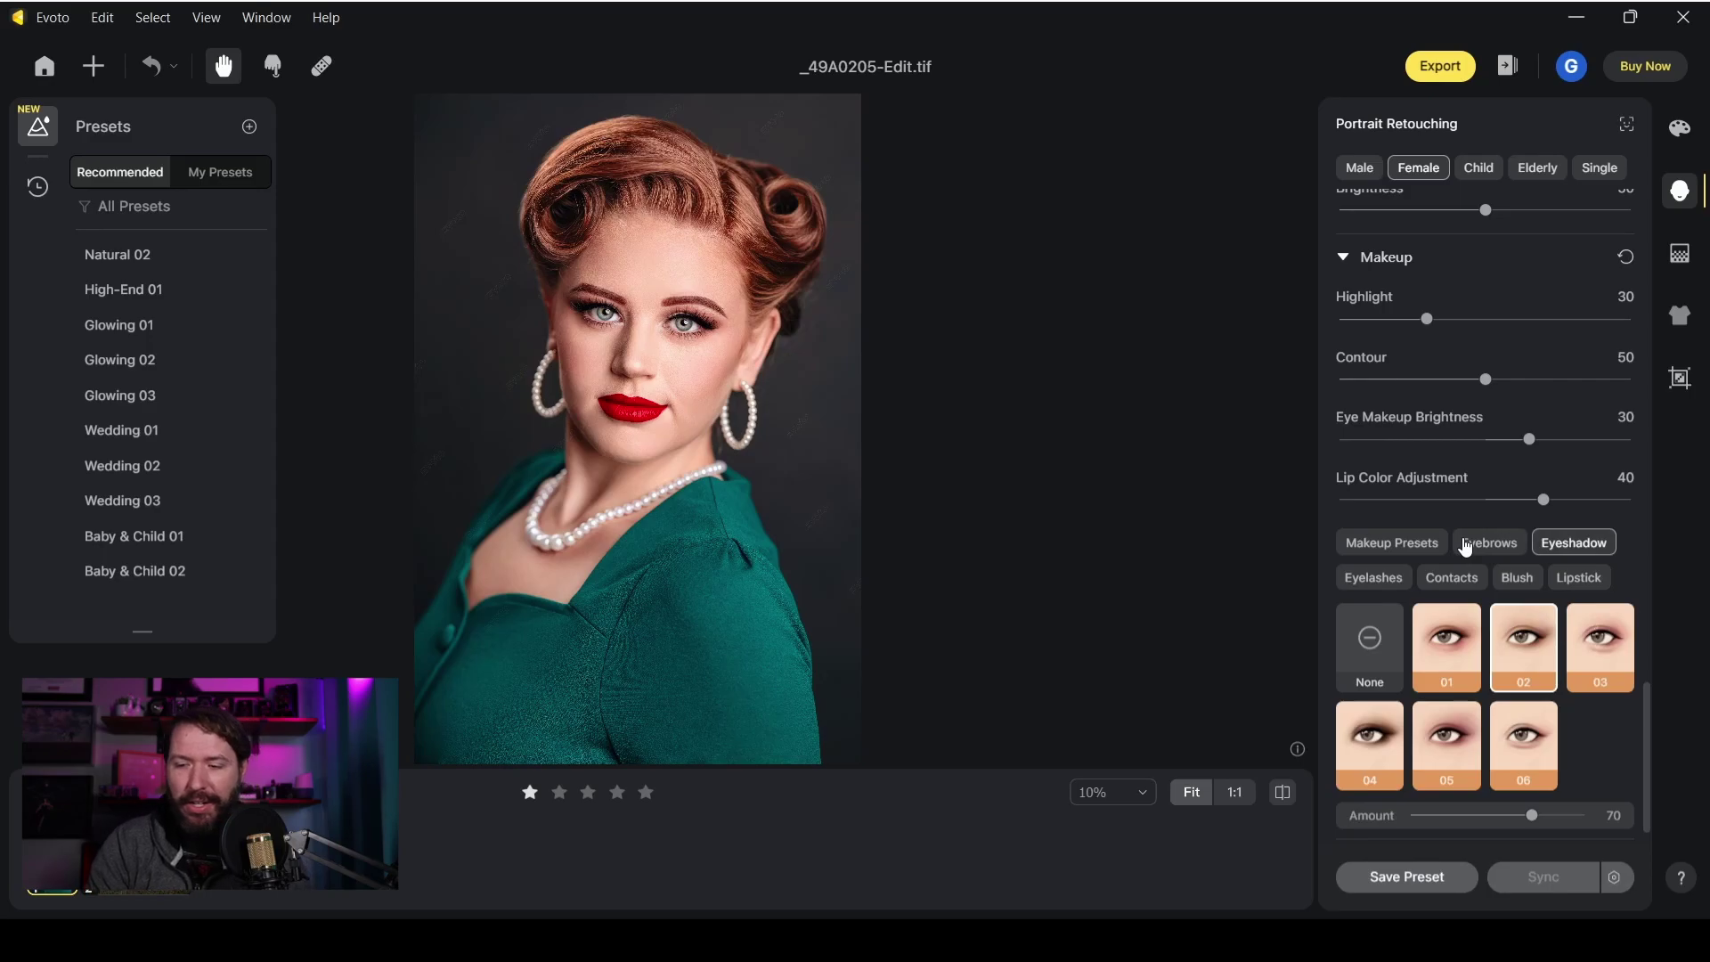
{"action": "left_click", "coordinate": [1381, 540]}
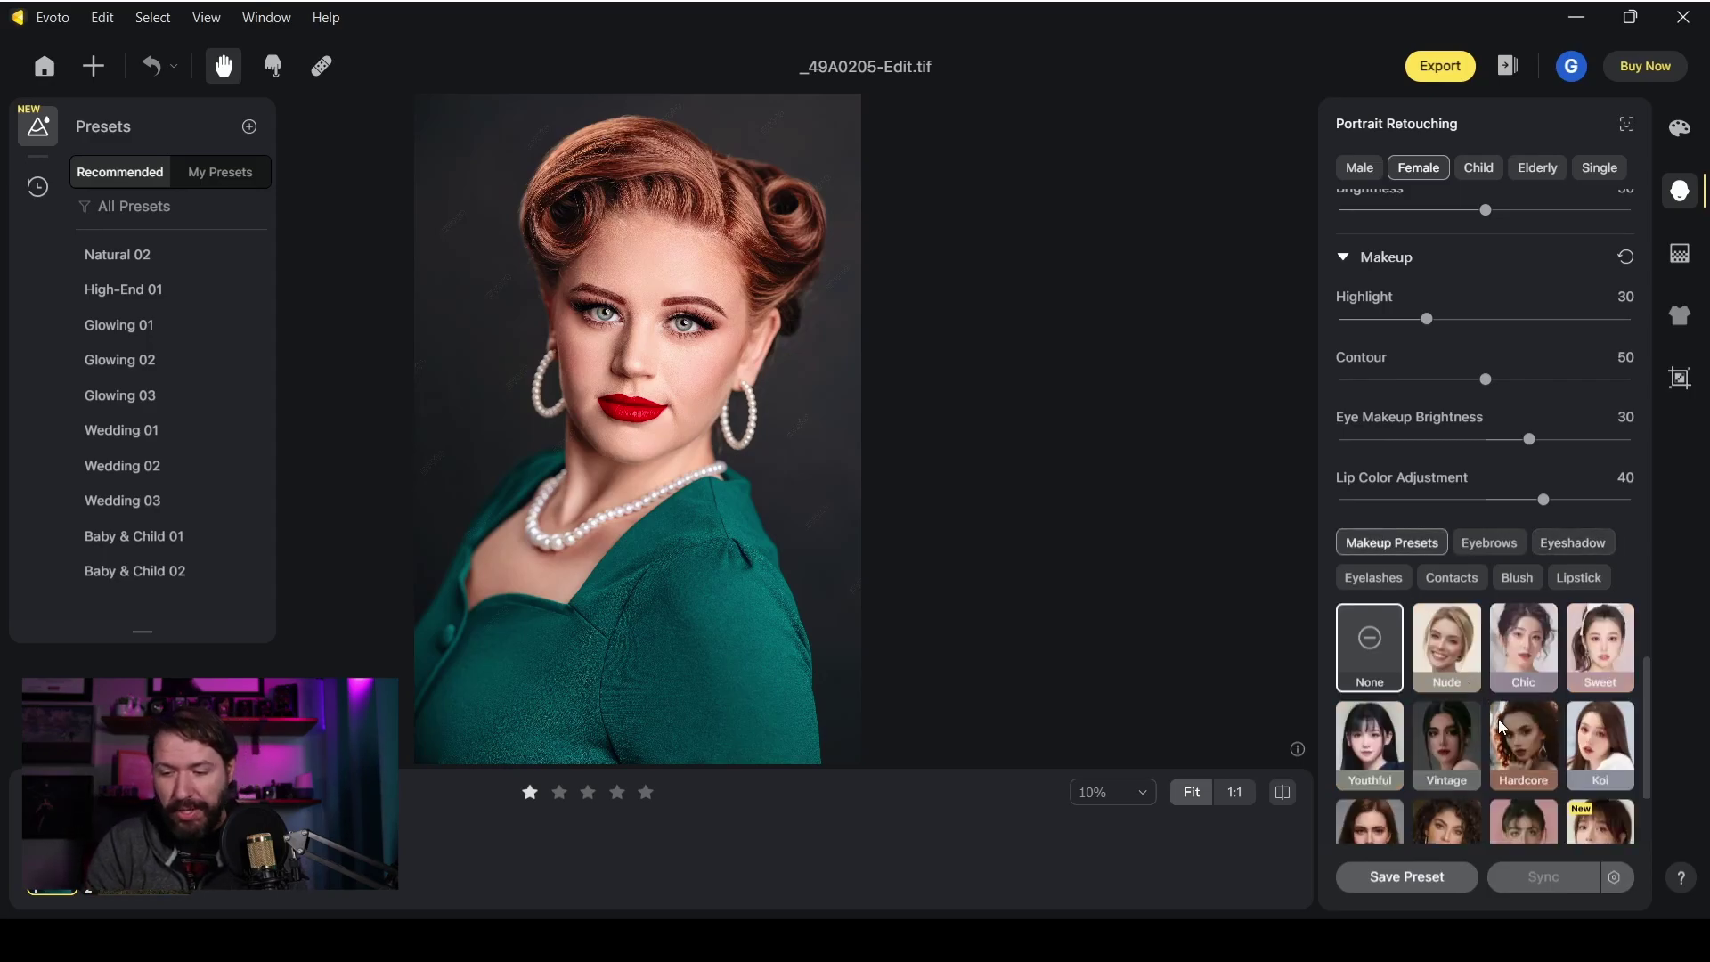
{"action": "left_click", "coordinate": [1455, 741]}
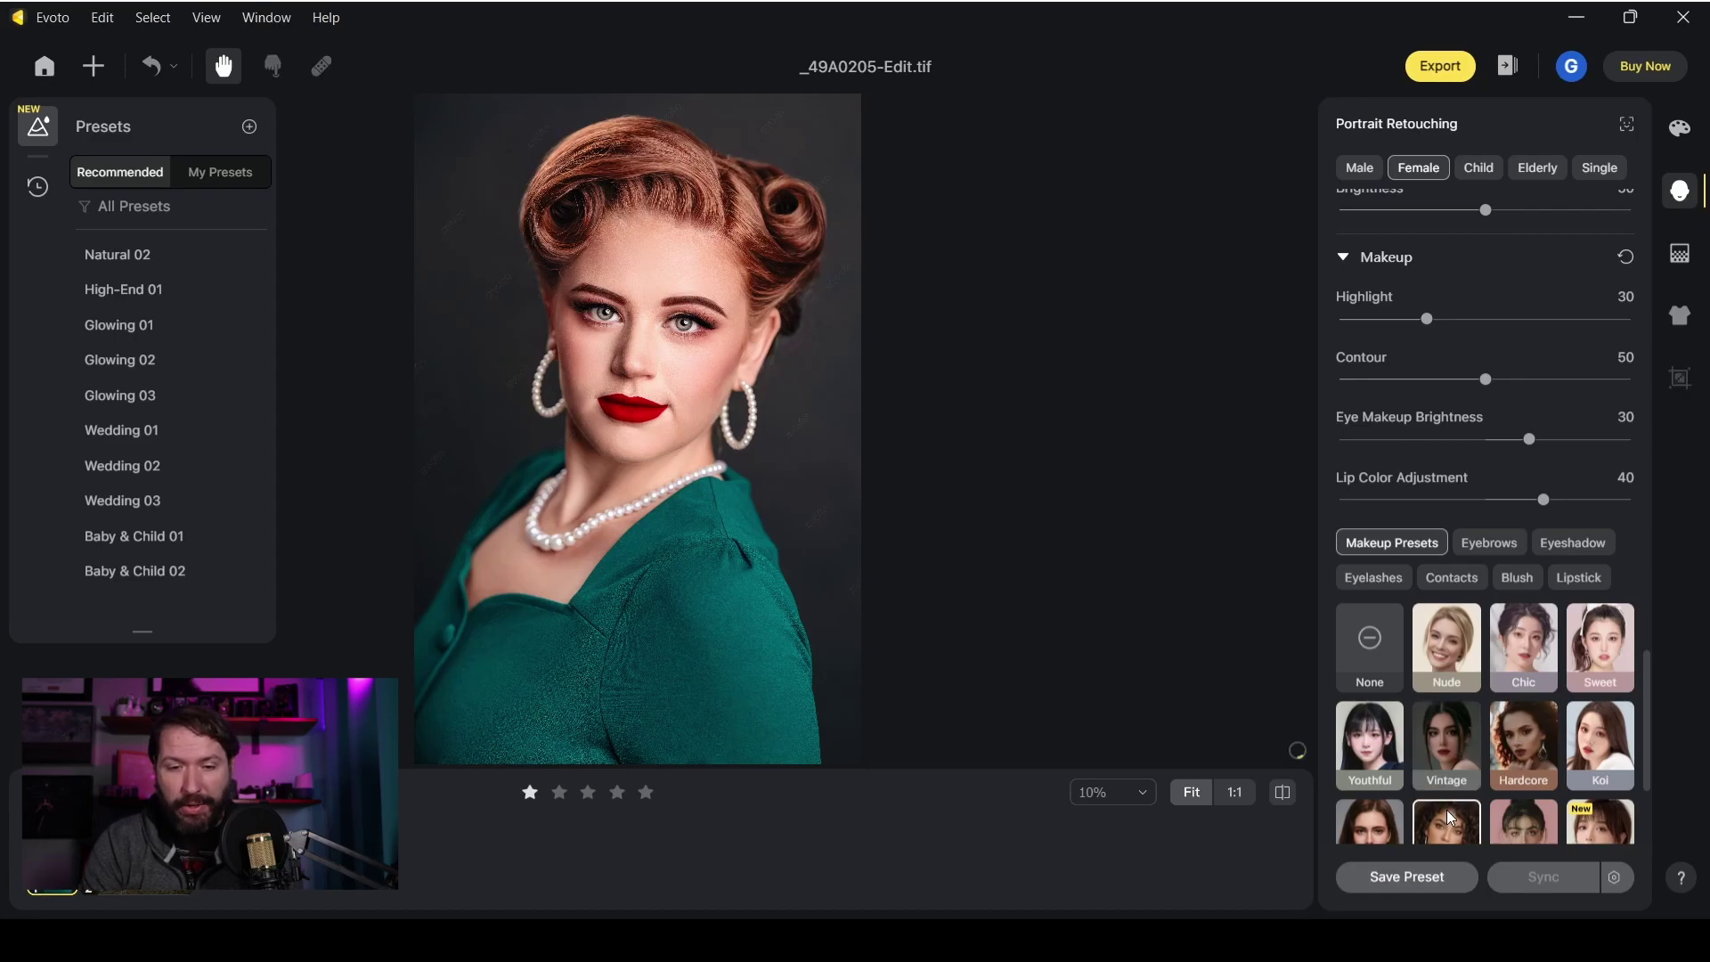
{"action": "left_click", "coordinate": [1367, 824]}
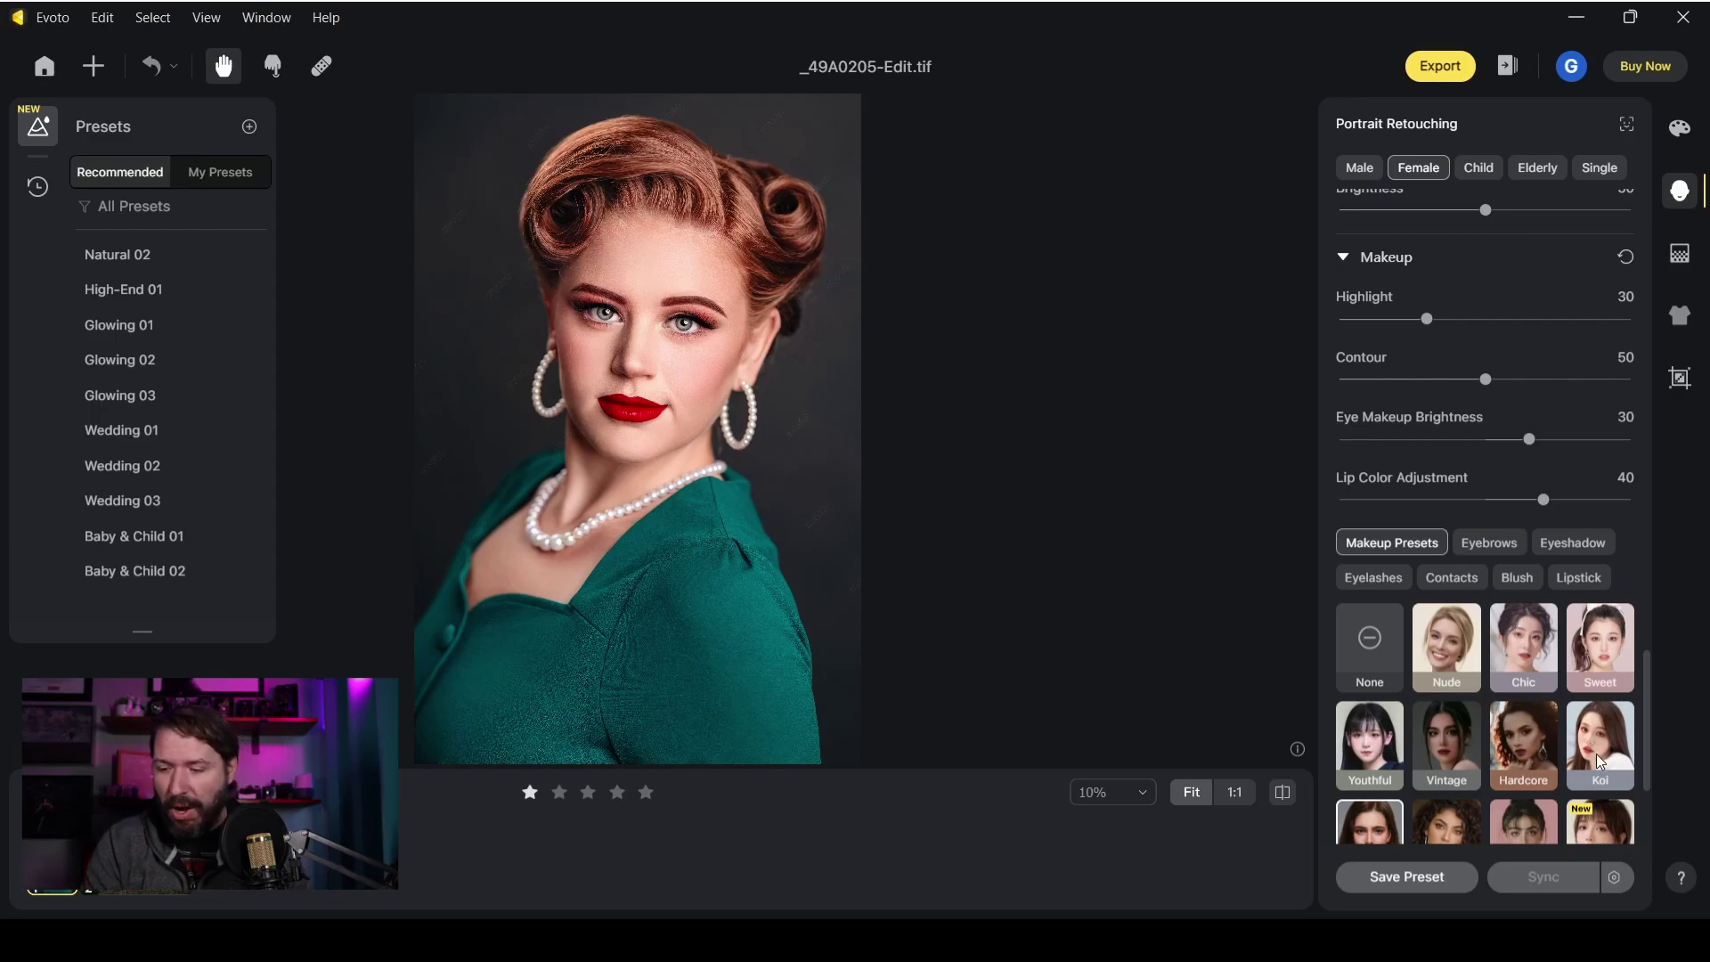
Review the Full Body Reshape sliders, then move to the next photo, DSC_1778.jpg.
{"action": "left_click_drag", "start_coordinate": [1646, 755], "coordinate": [1652, 831]}
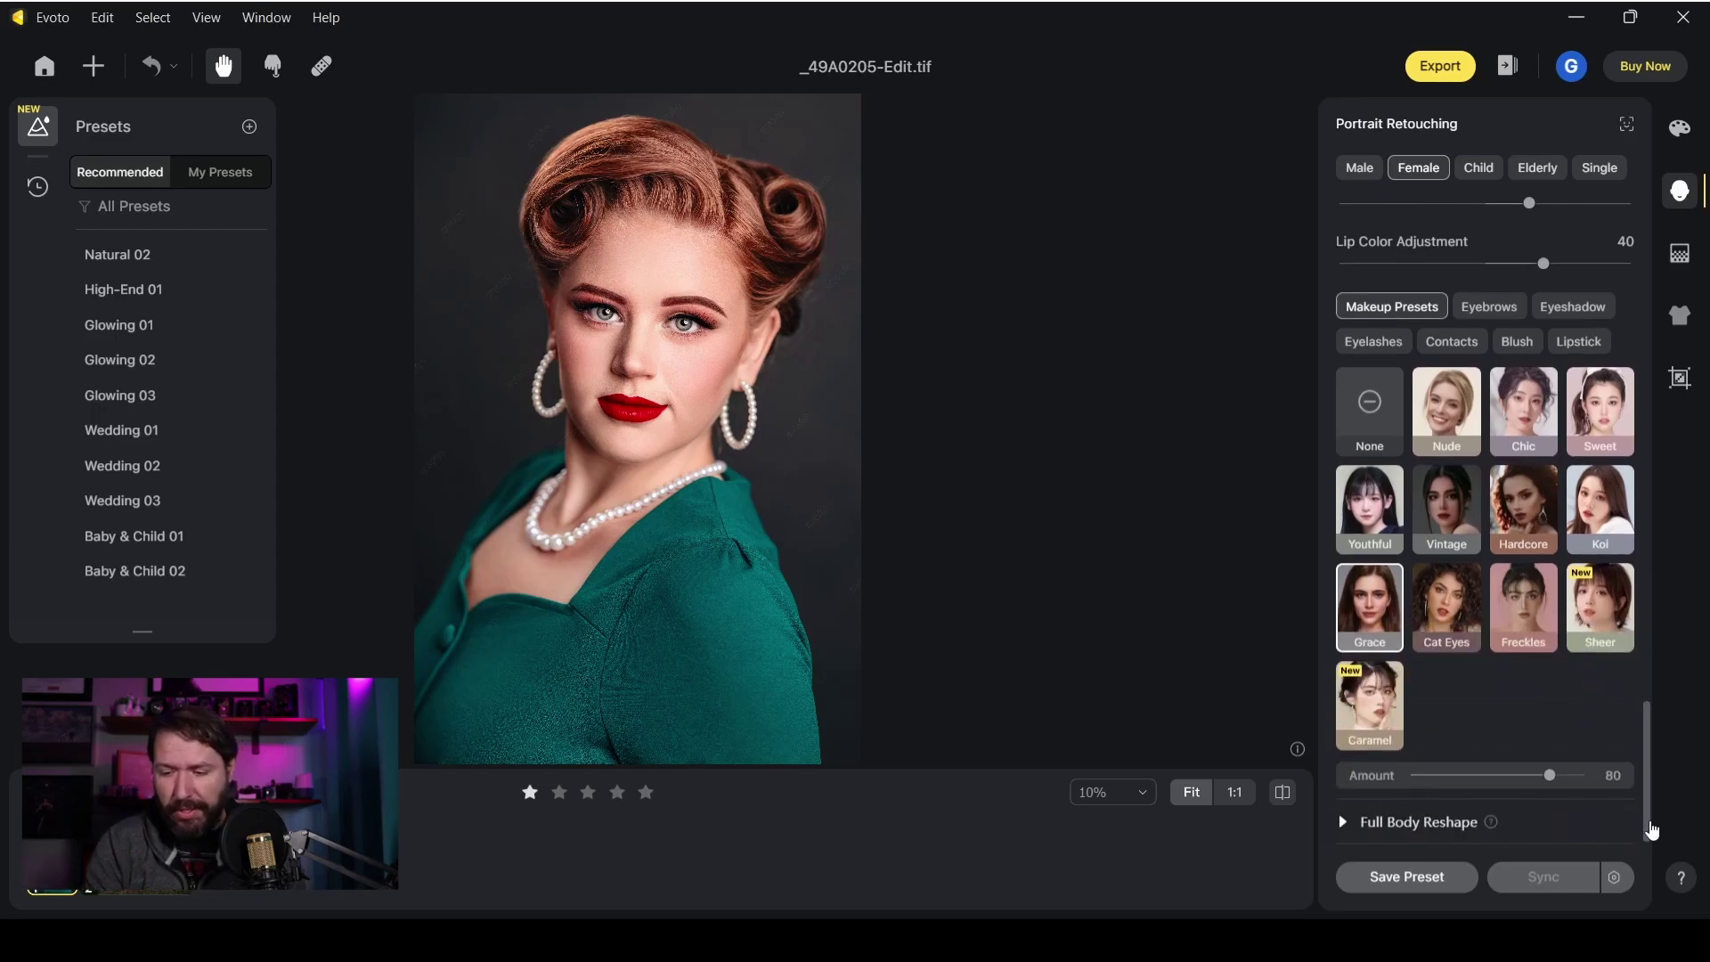
{"action": "left_click", "coordinate": [1343, 822]}
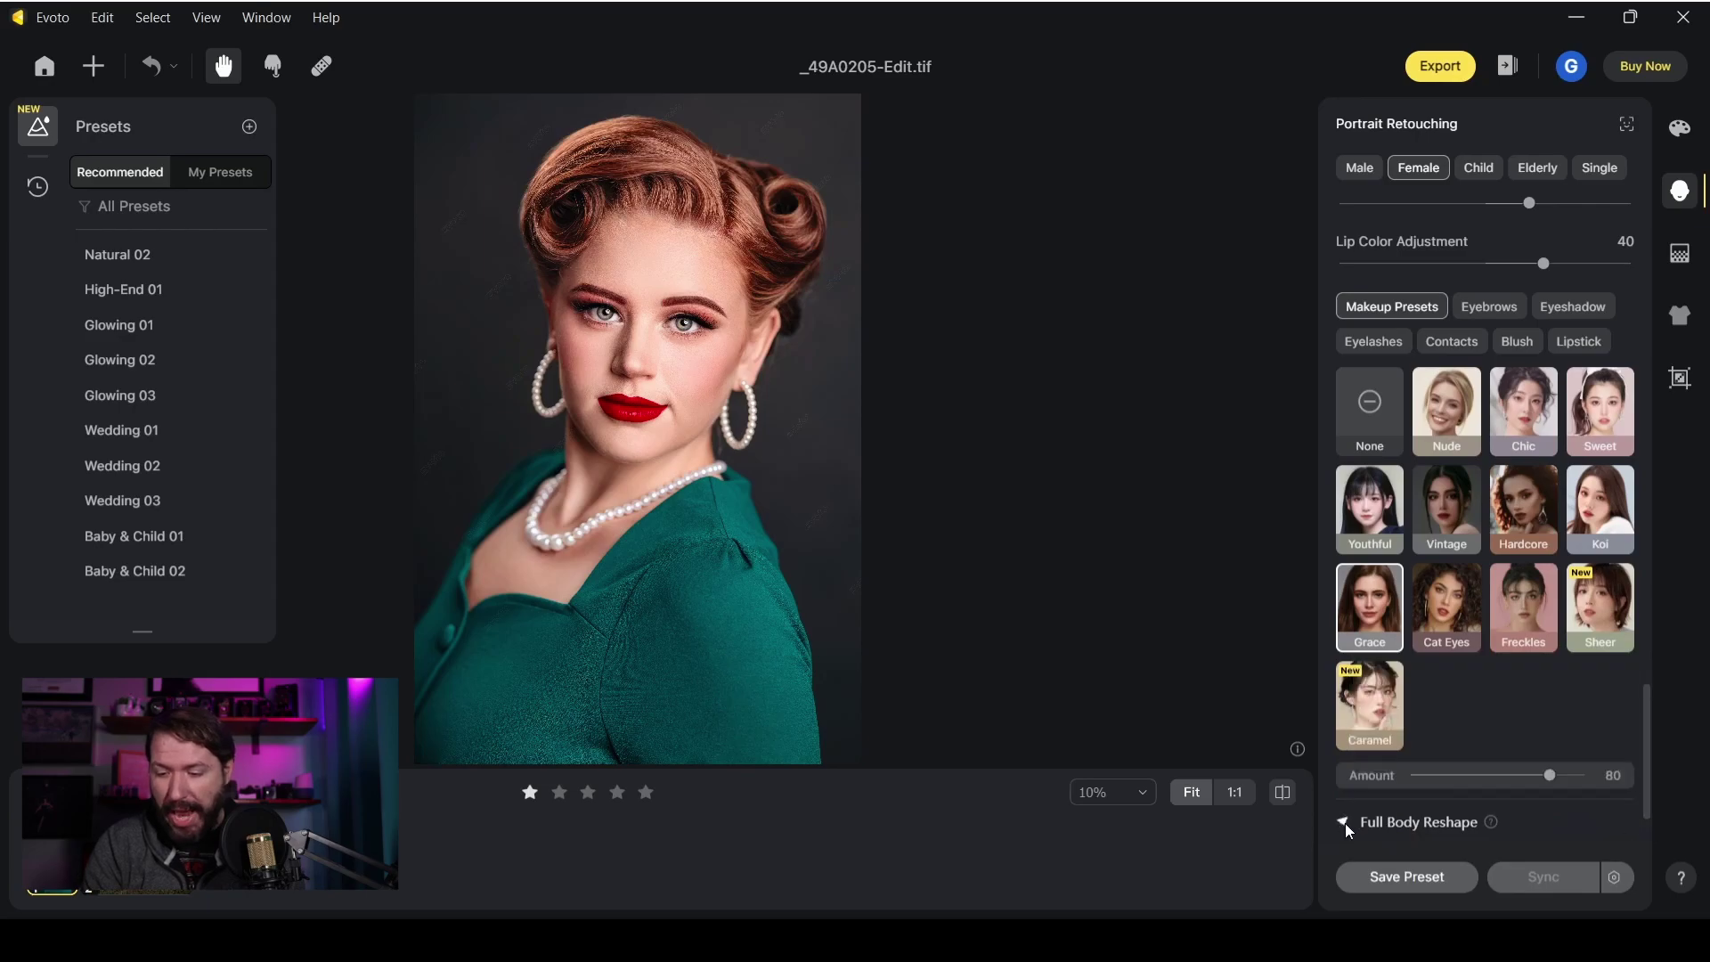
{"action": "mouse_move", "coordinate": [1652, 697]}
{"action": "left_mouse_down"}
{"action": "mouse_move", "coordinate": [1653, 855]}
{"action": "mouse_move", "coordinate": [1653, 787]}
{"action": "left_mouse_up"}
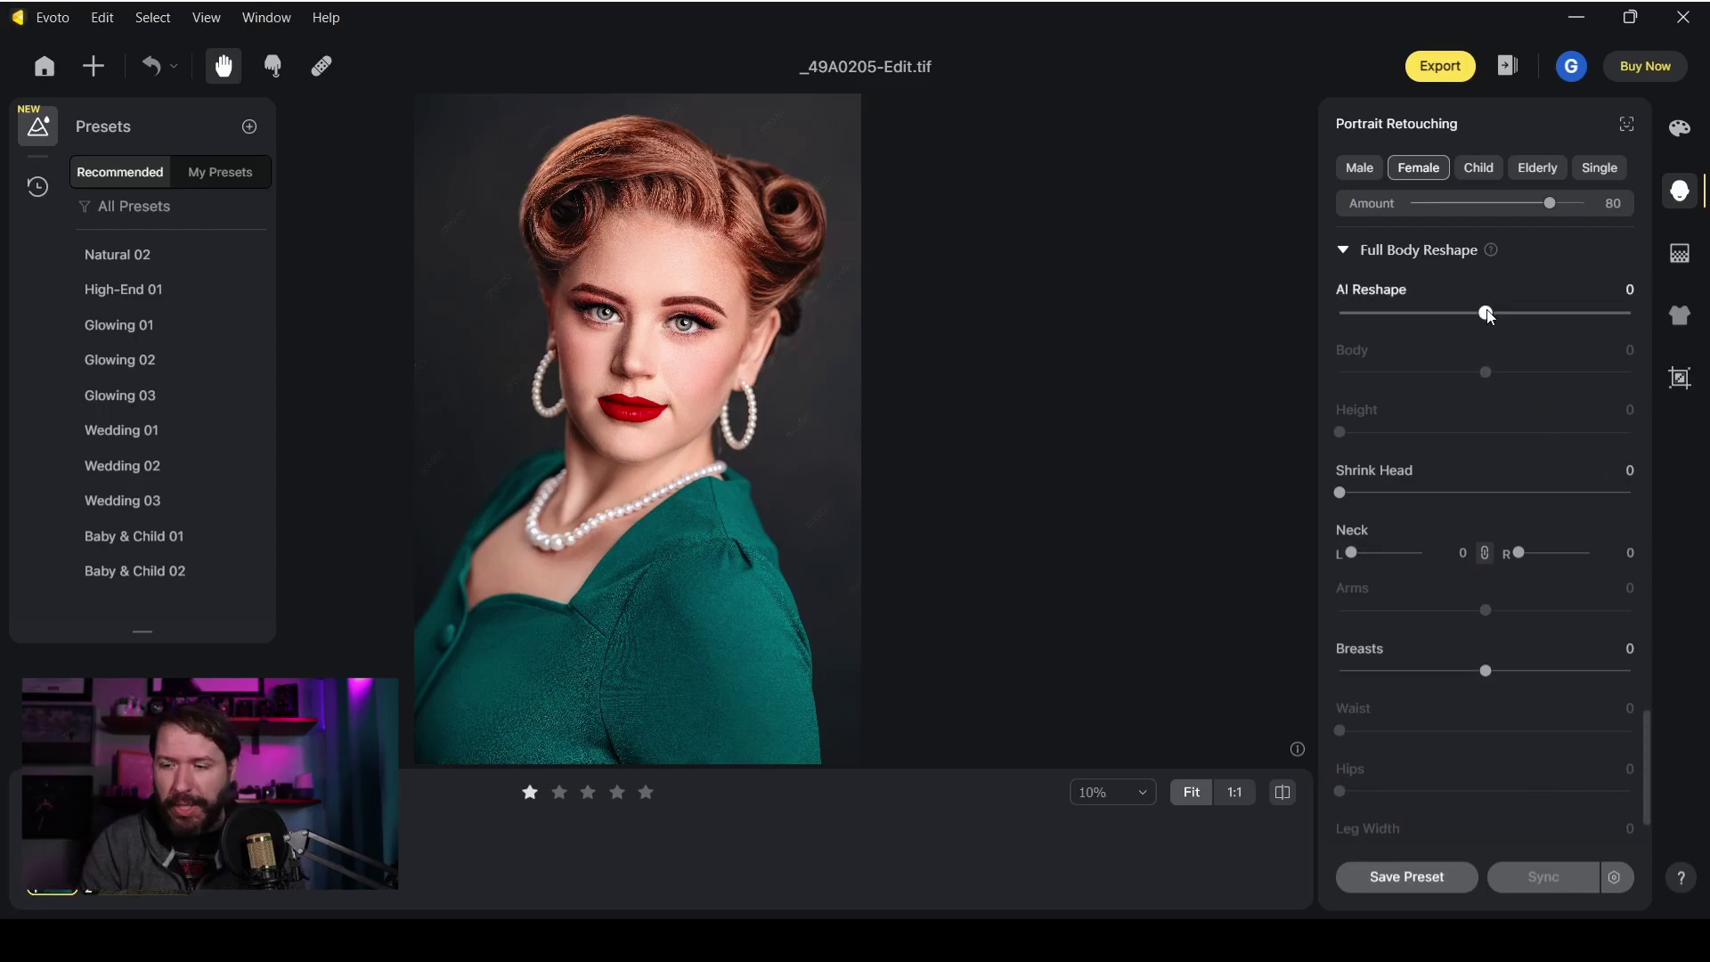
{"action": "scroll", "coordinate": [1647, 802], "scroll_direction": "down", "scroll_amount": 2}
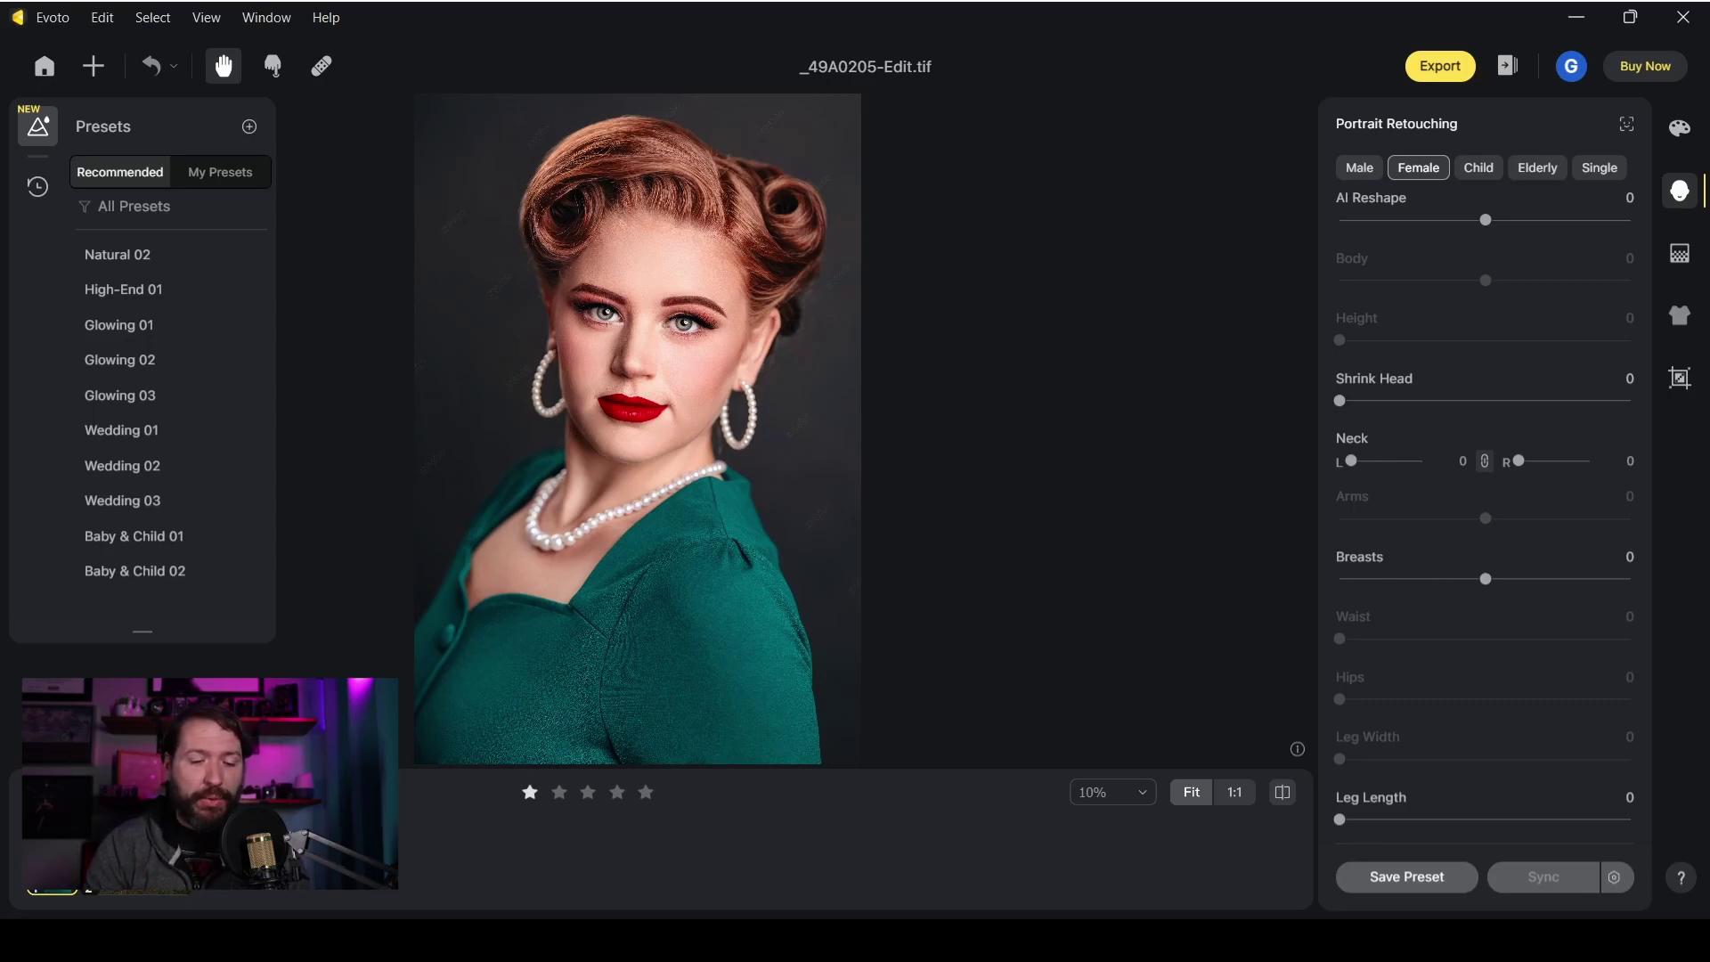
{"action": "key", "text": "Right"}
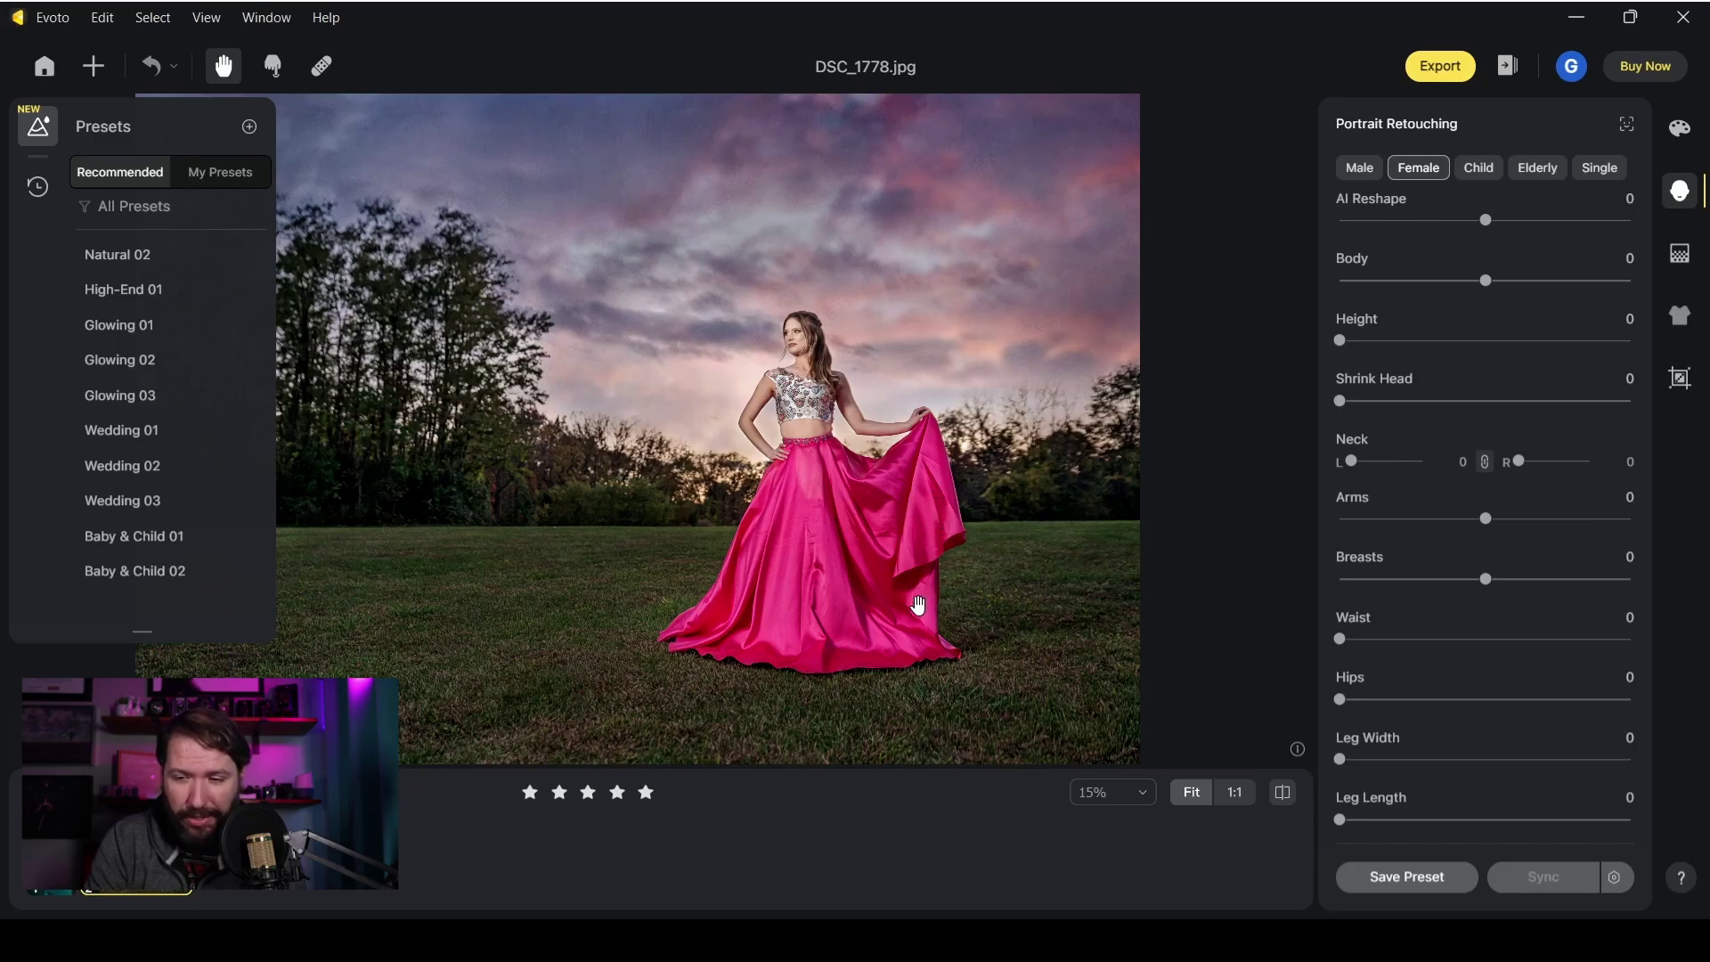
Set De-wrinkle Clothing to 100 in Clothing Adjustment for DSC_1778.jpg.
{"action": "left_click", "coordinate": [1682, 316]}
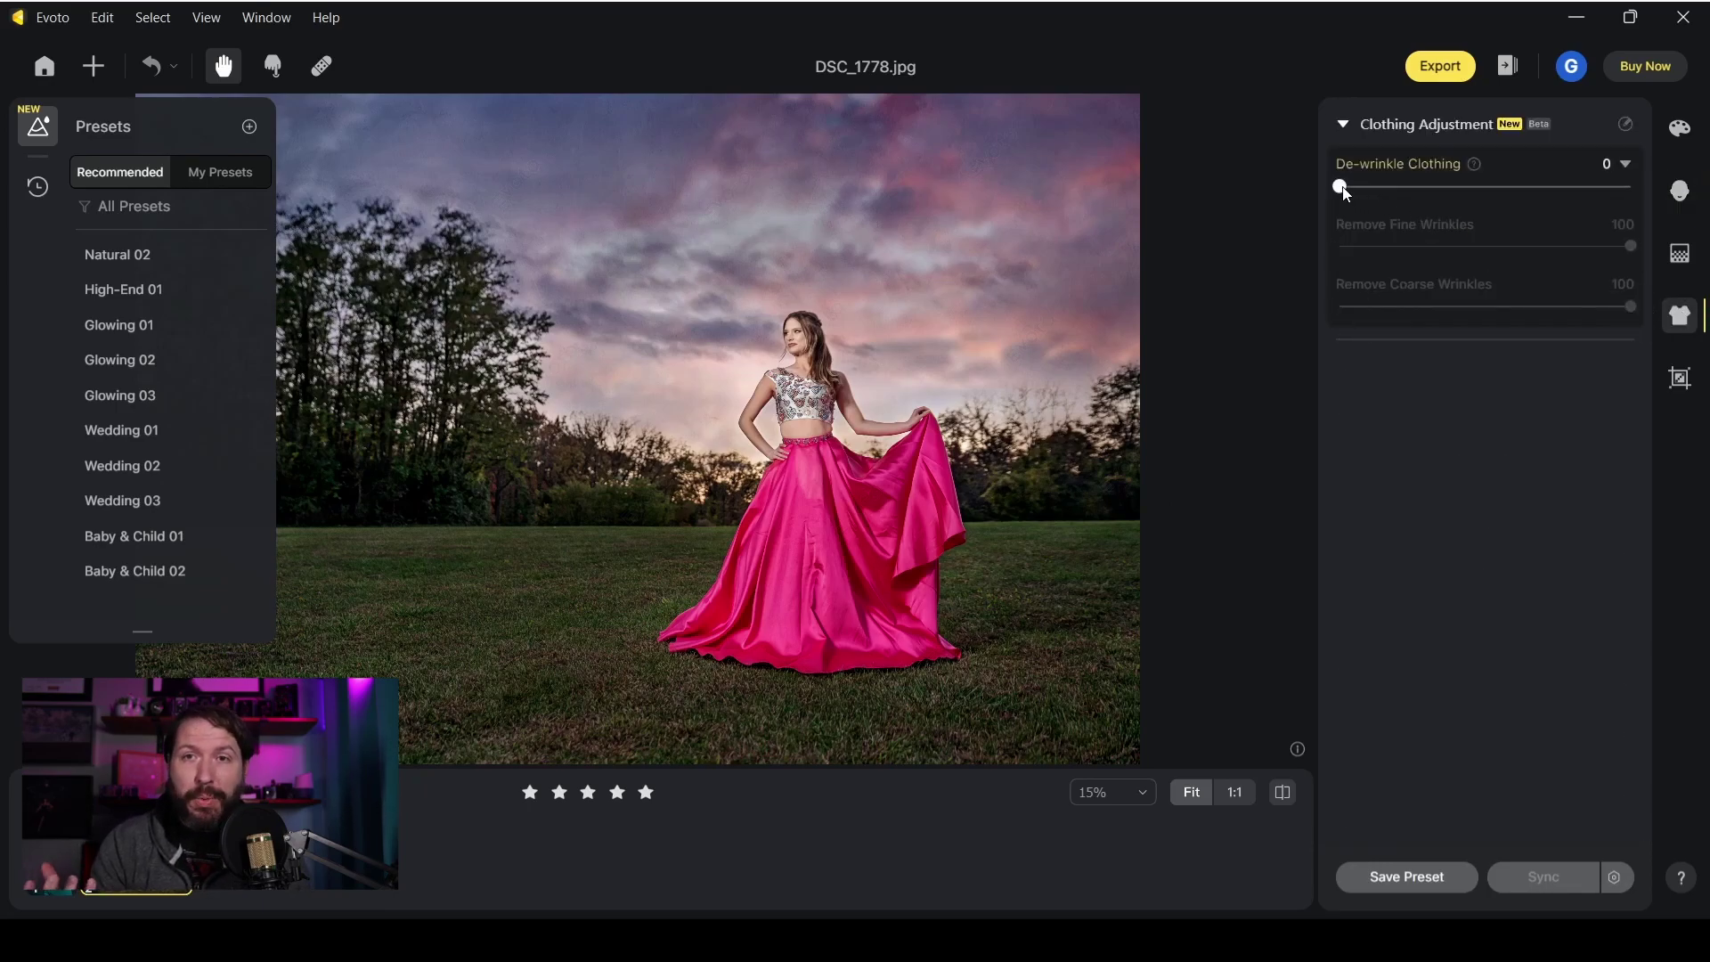
{"action": "left_click_drag", "start_coordinate": [1342, 187], "coordinate": [1631, 187]}
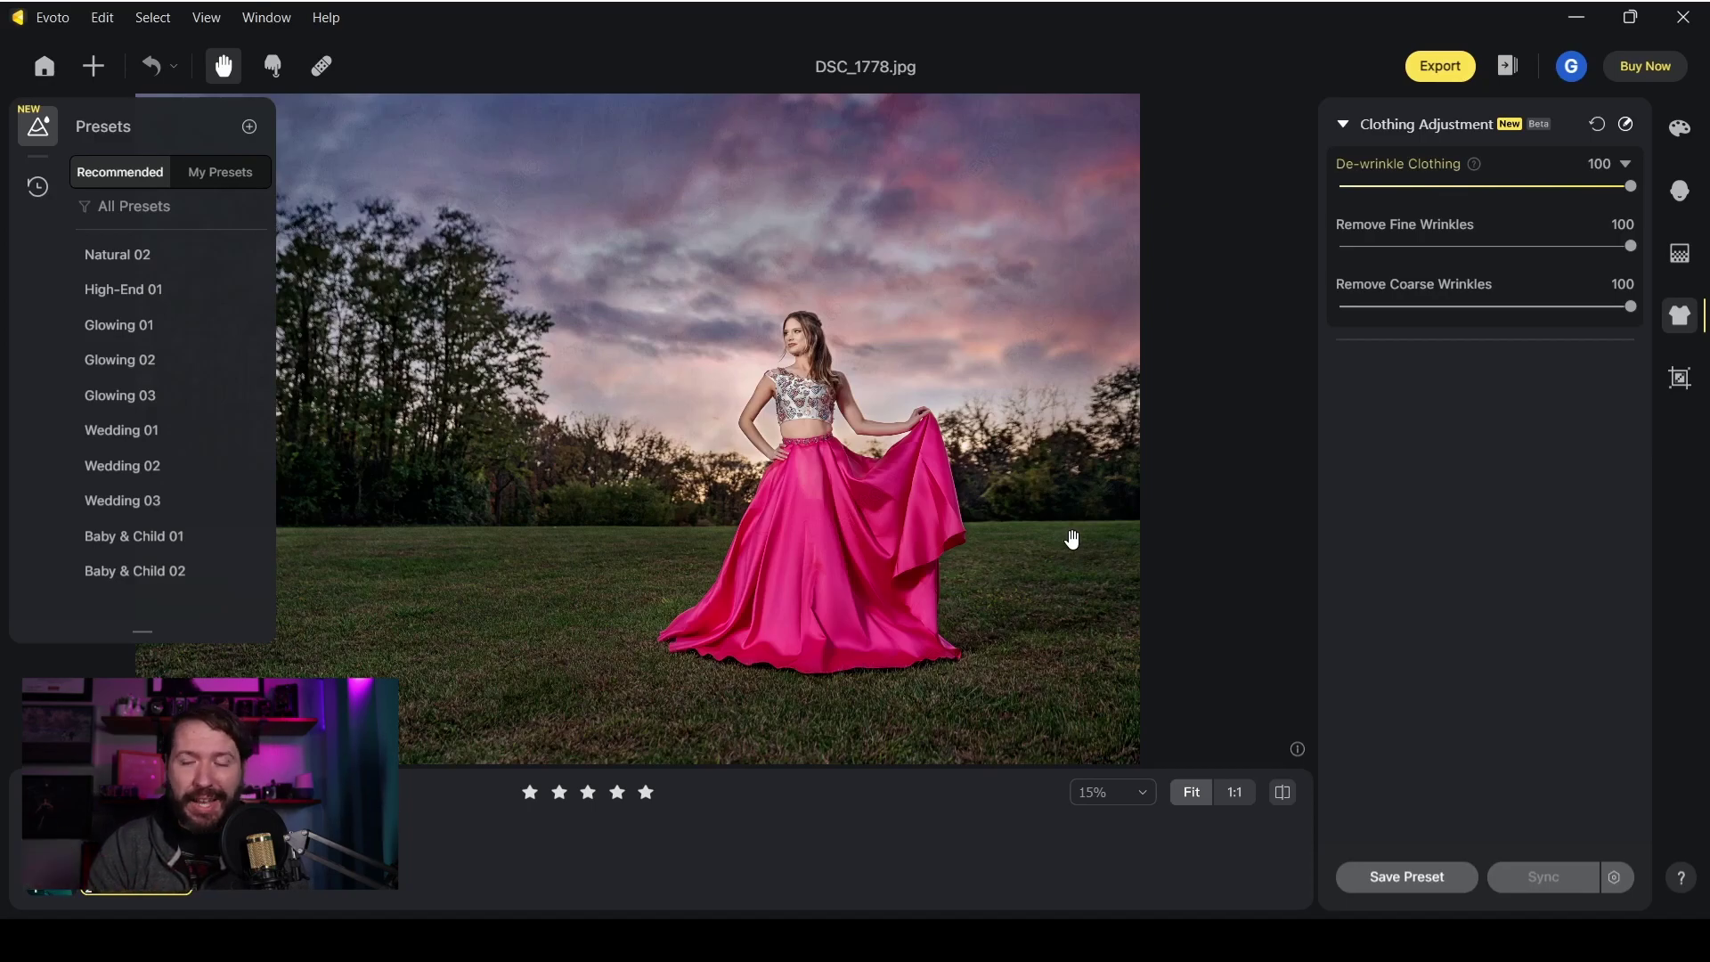
Bend the Curves tone curve upward to brighten the photo, then check Grain and Lens Corrections.
{"action": "left_click", "coordinate": [1683, 130]}
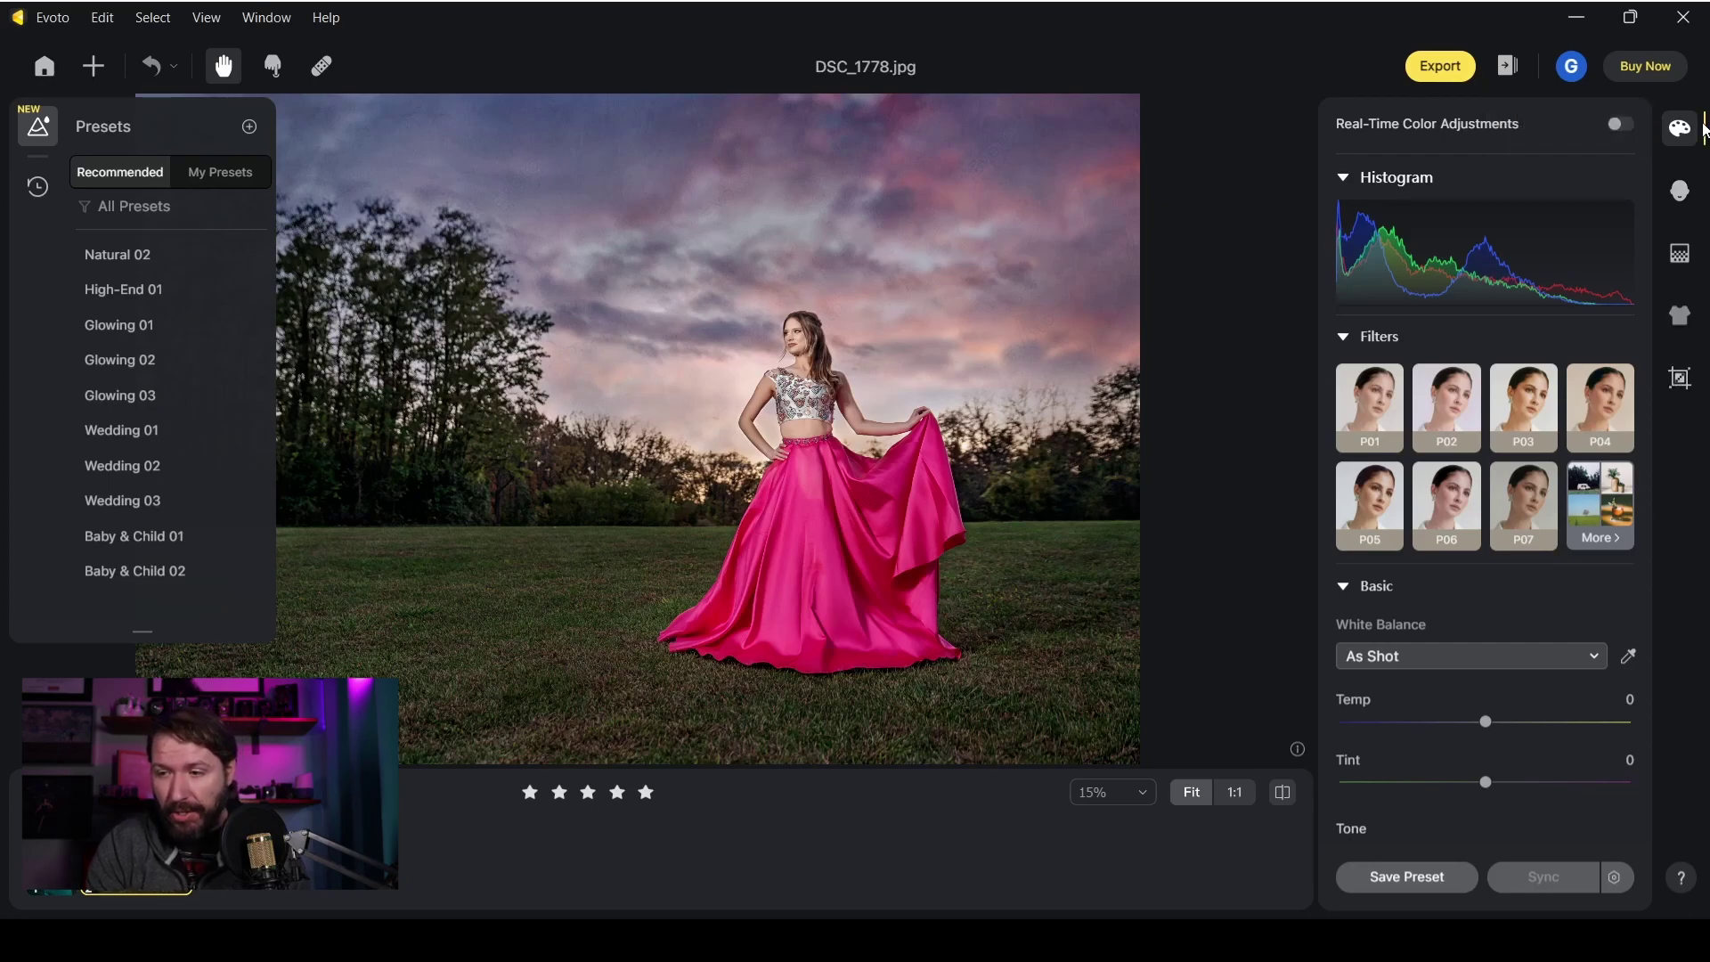
{"action": "mouse_move", "coordinate": [1483, 611]}
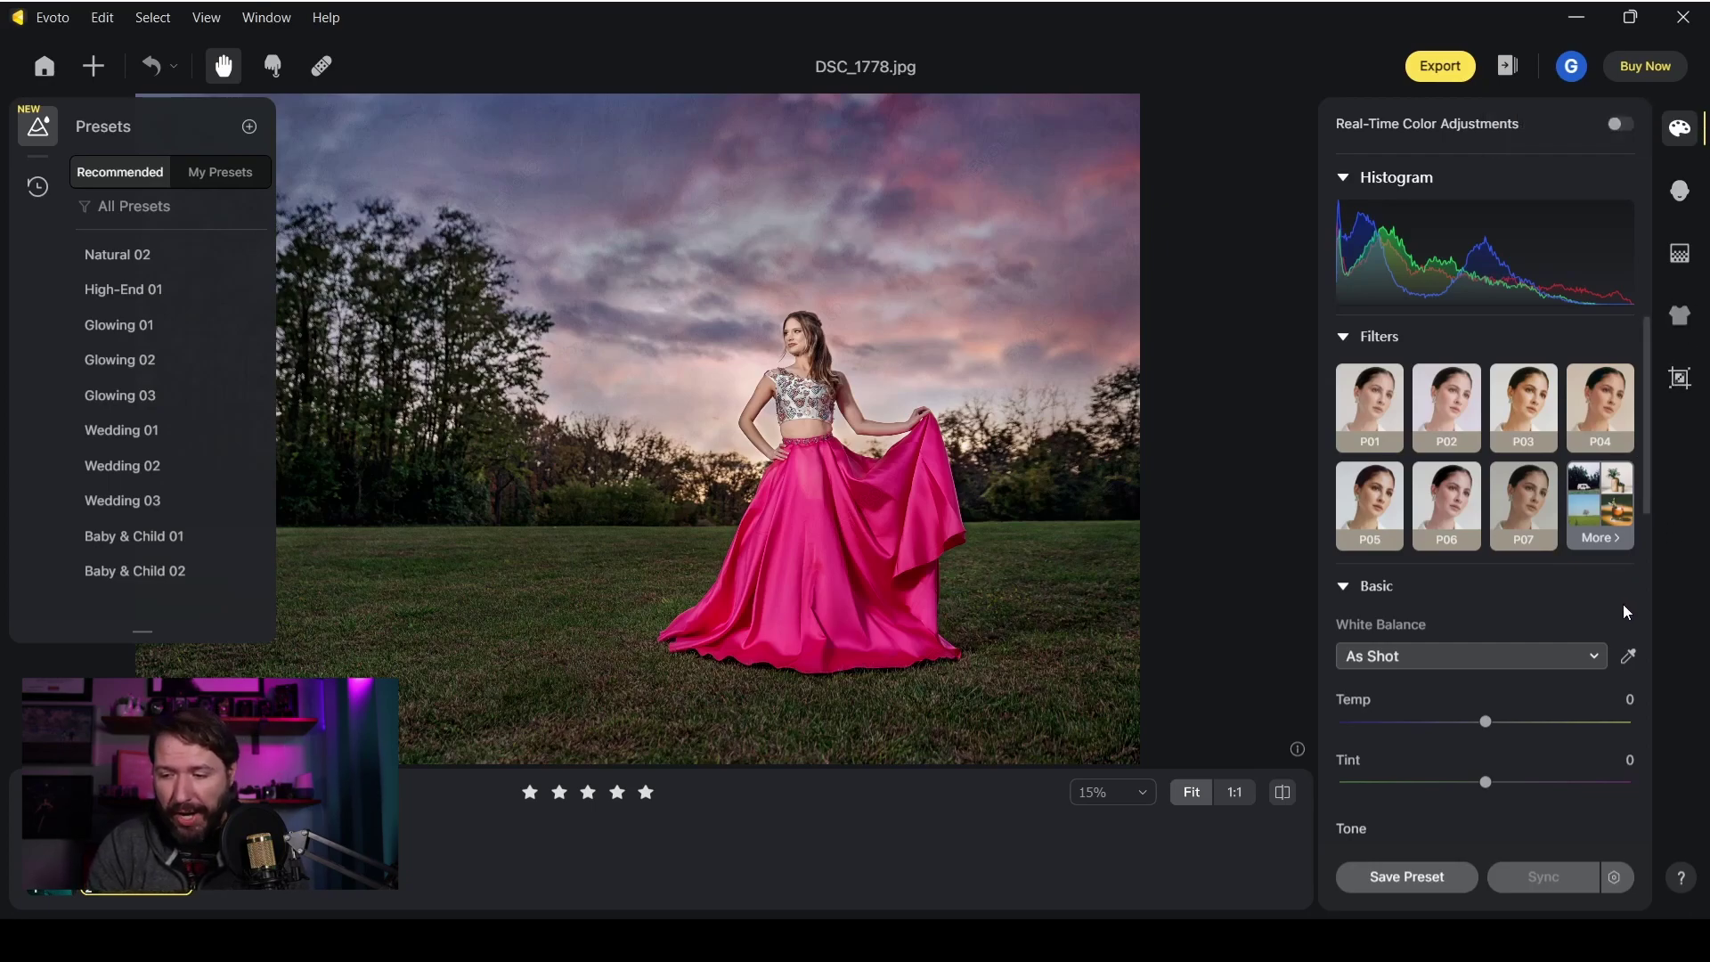
{"action": "left_click_drag", "start_coordinate": [1649, 516], "coordinate": [1650, 859]}
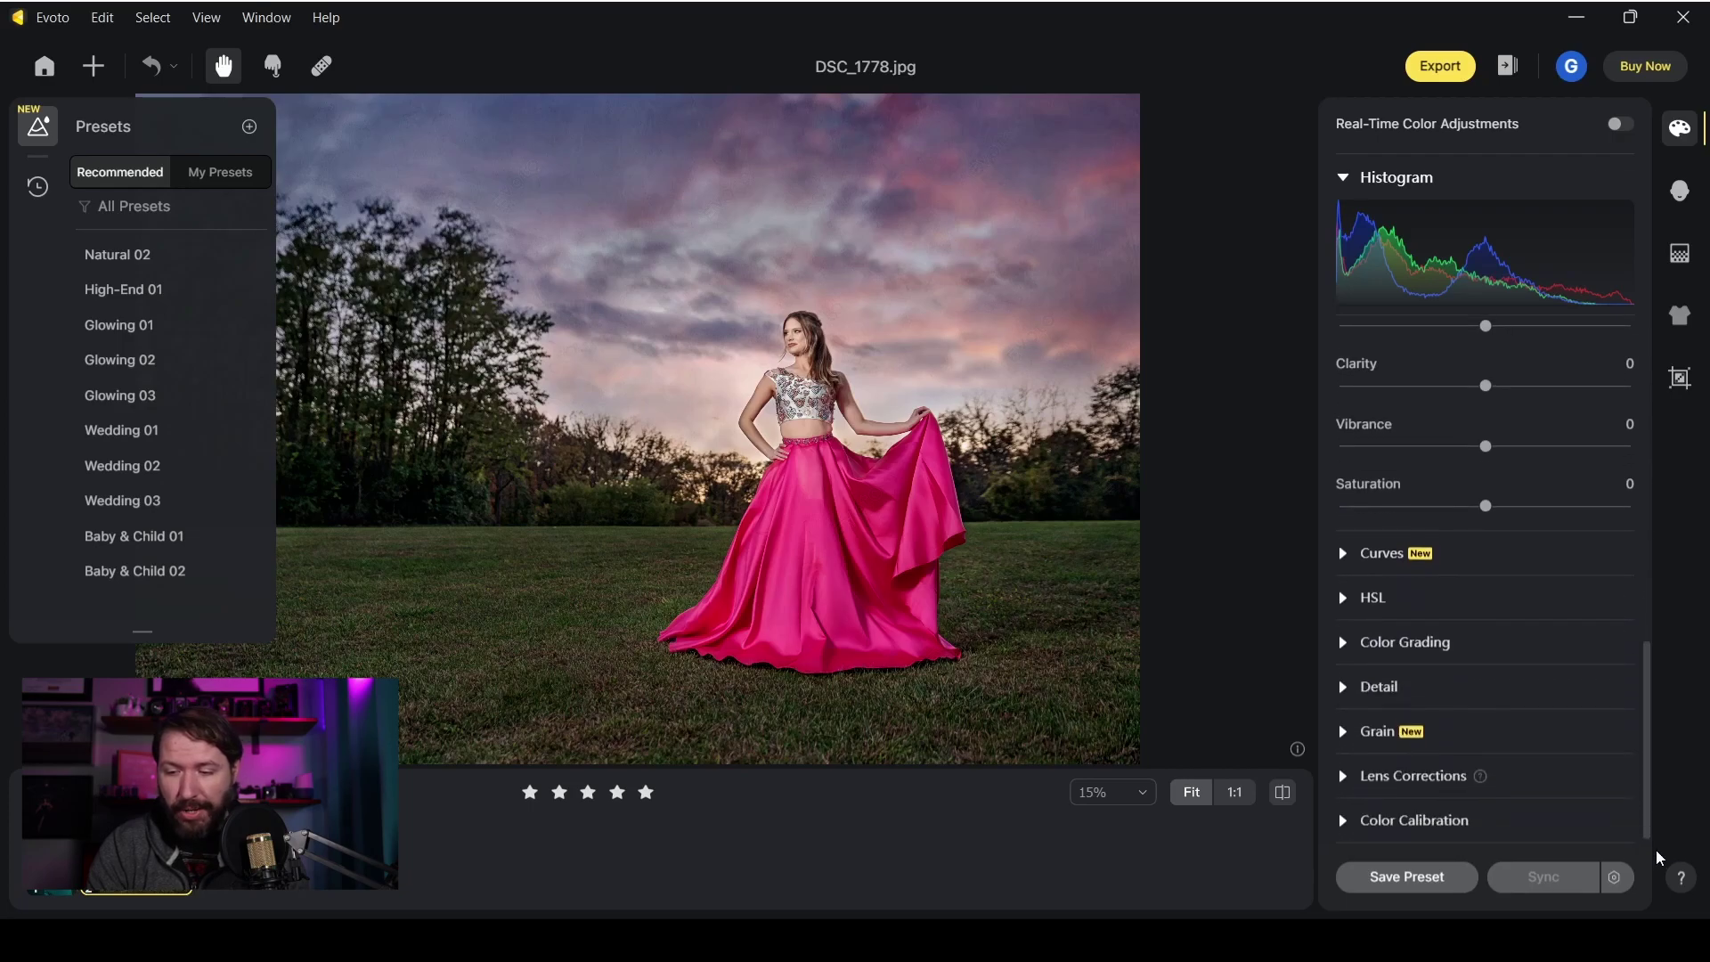
{"action": "left_click", "coordinate": [1344, 554]}
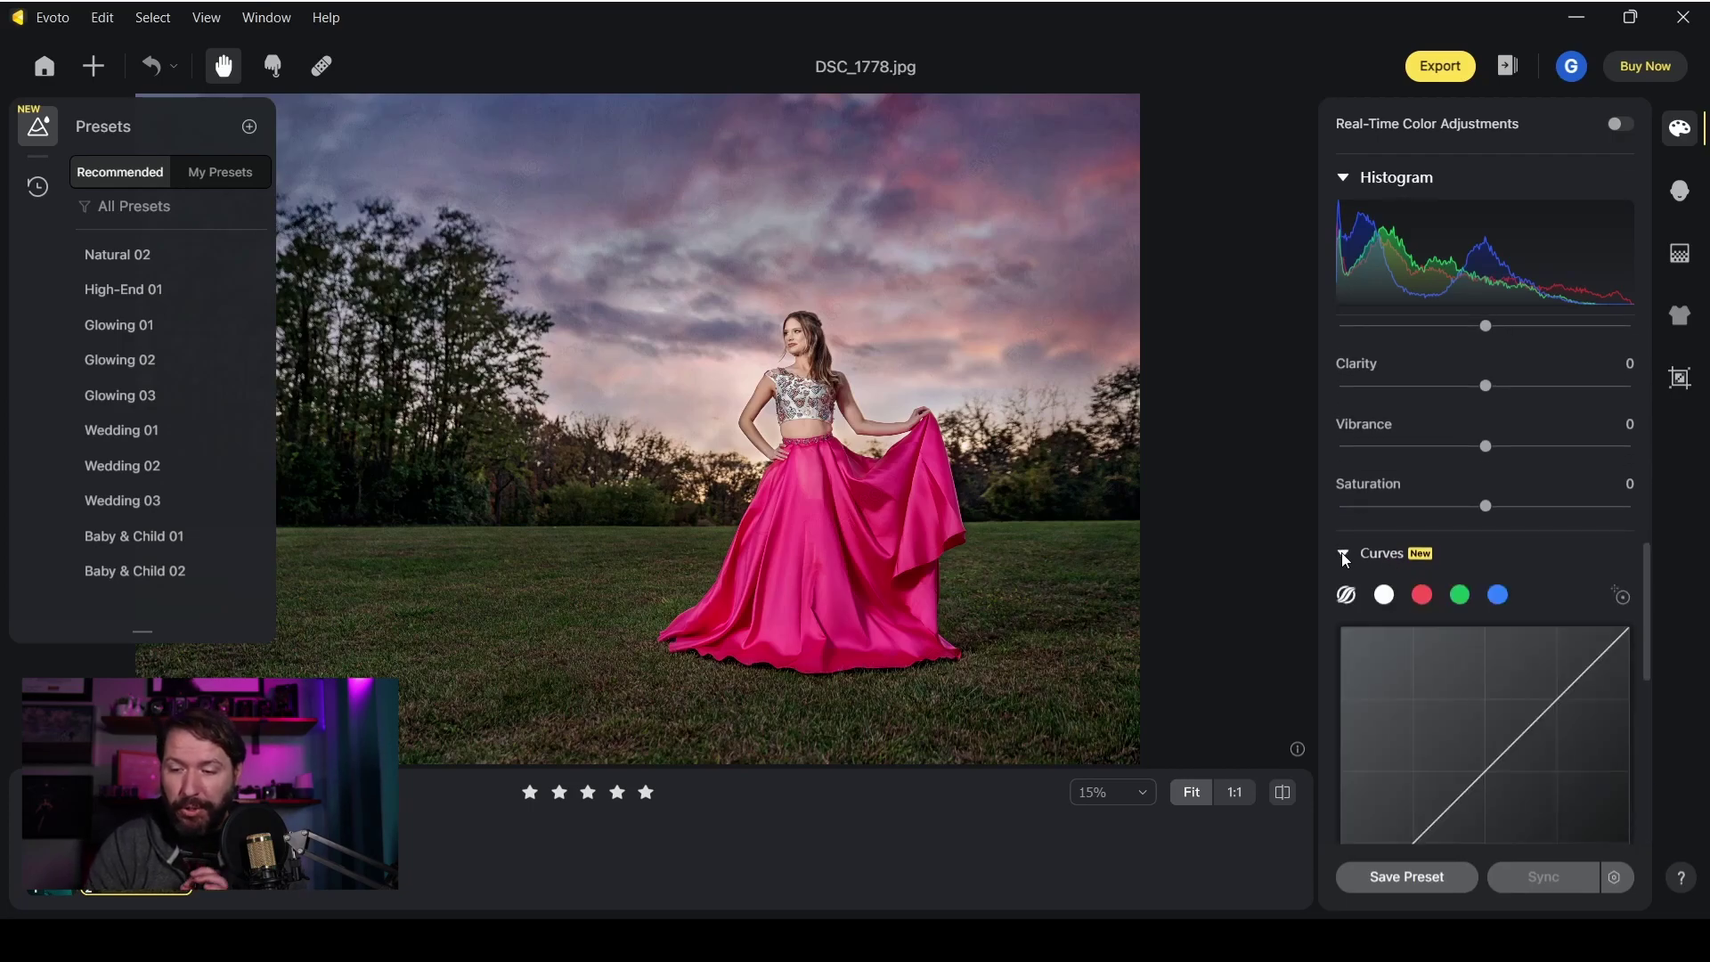
{"action": "mouse_move", "coordinate": [1461, 795]}
{"action": "left_mouse_down"}
{"action": "mouse_move", "coordinate": [1487, 749]}
{"action": "mouse_move", "coordinate": [1486, 786]}
{"action": "mouse_move", "coordinate": [1382, 599]}
{"action": "left_mouse_up"}
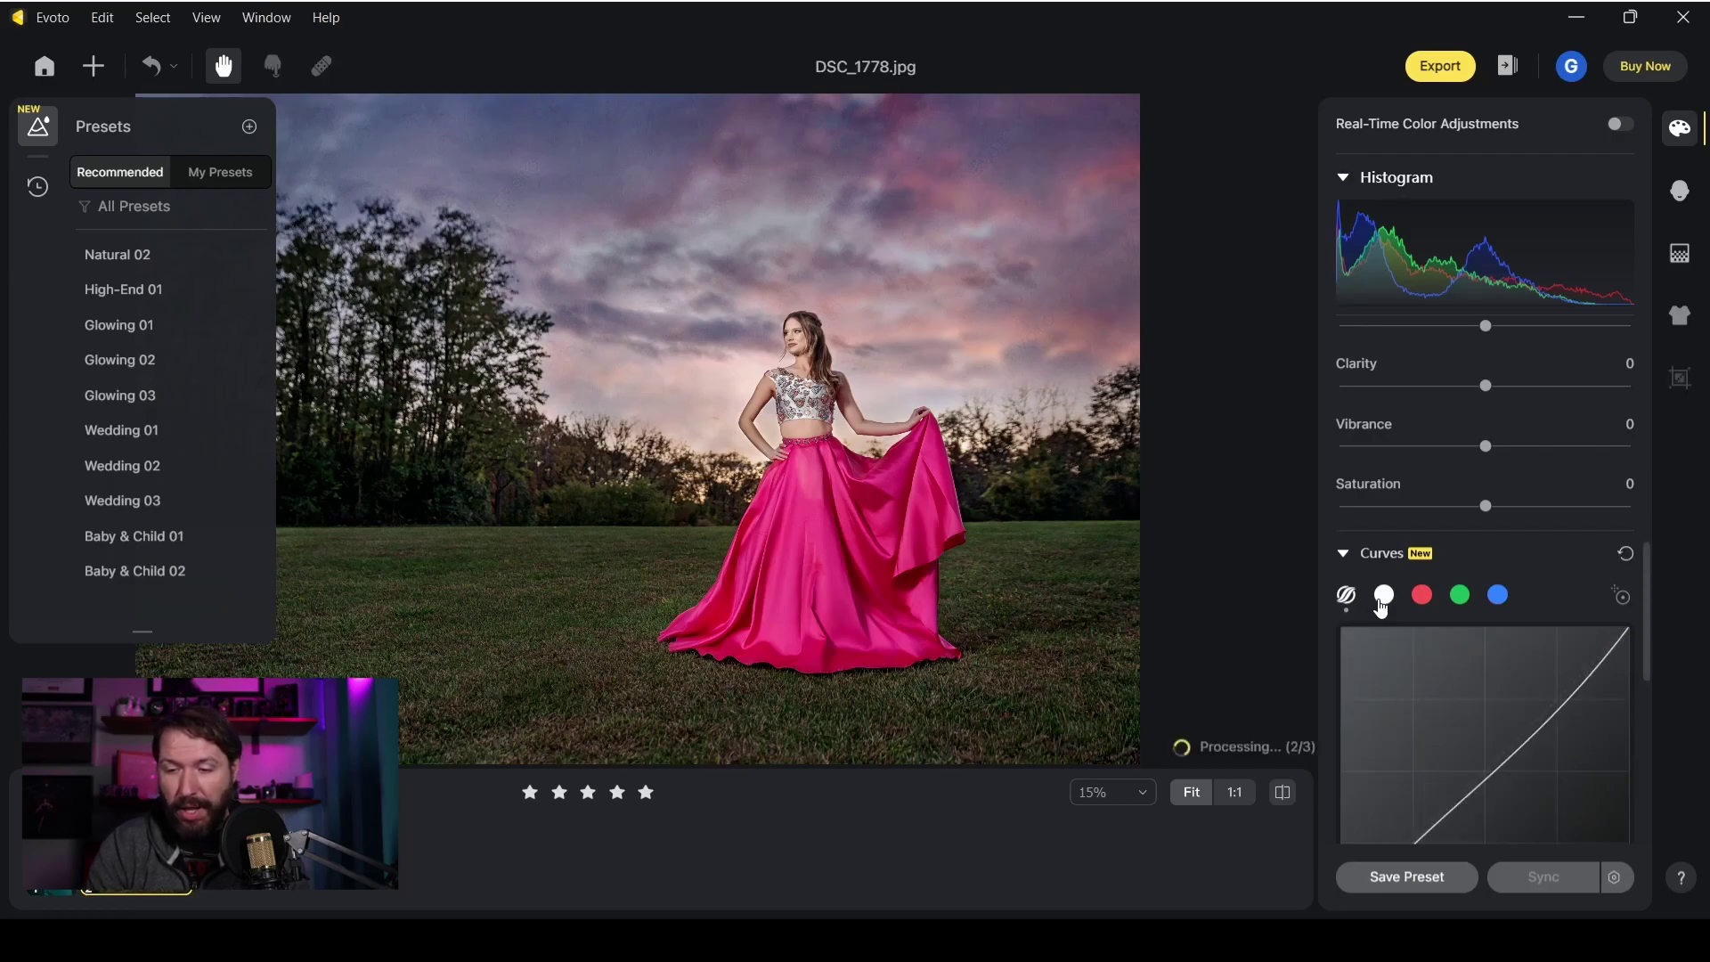
{"action": "left_click", "coordinate": [1343, 554]}
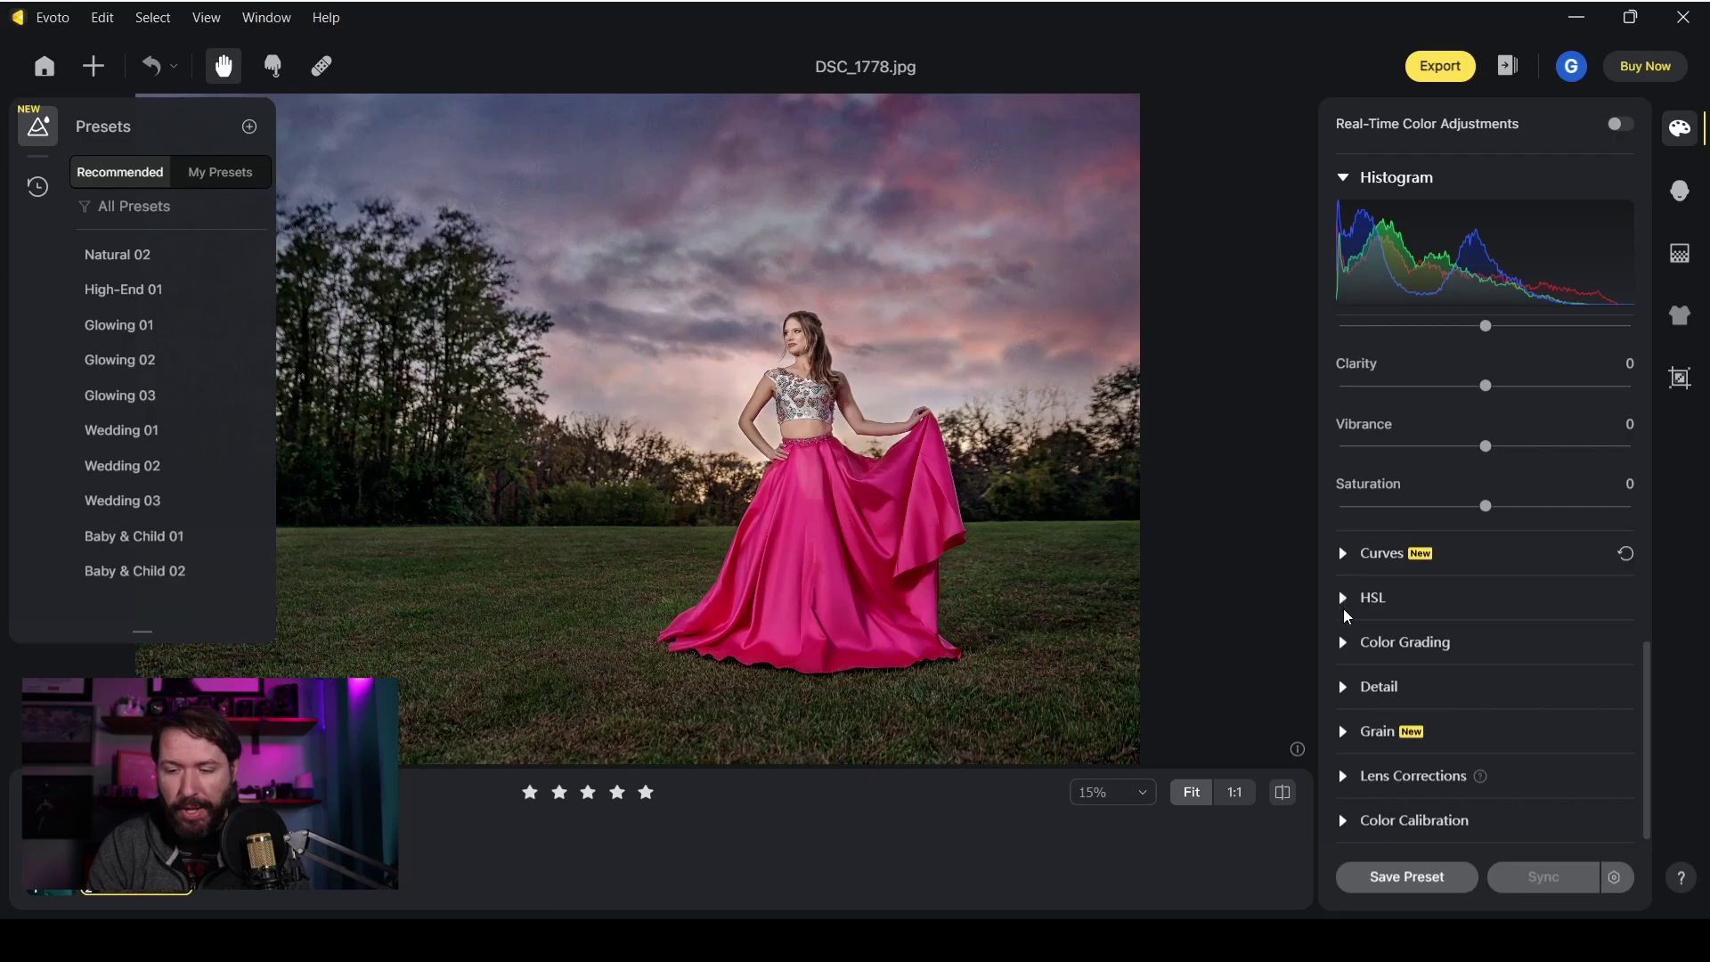
{"action": "left_click", "coordinate": [1343, 732]}
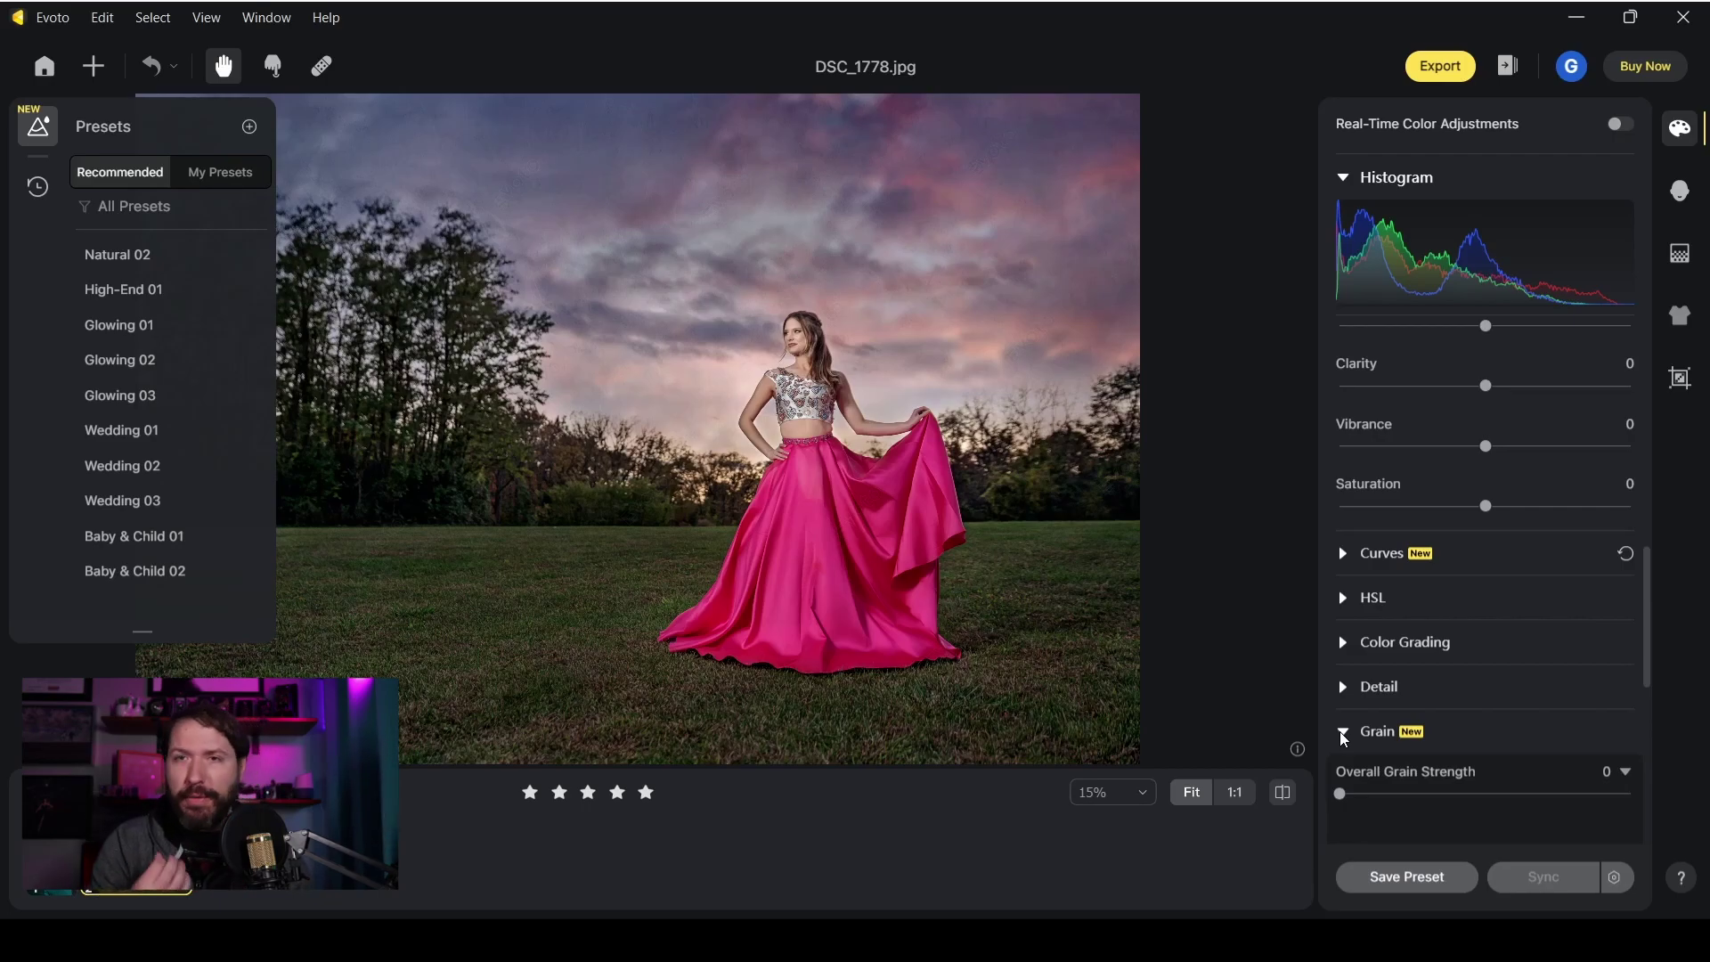
{"action": "left_click", "coordinate": [1345, 739]}
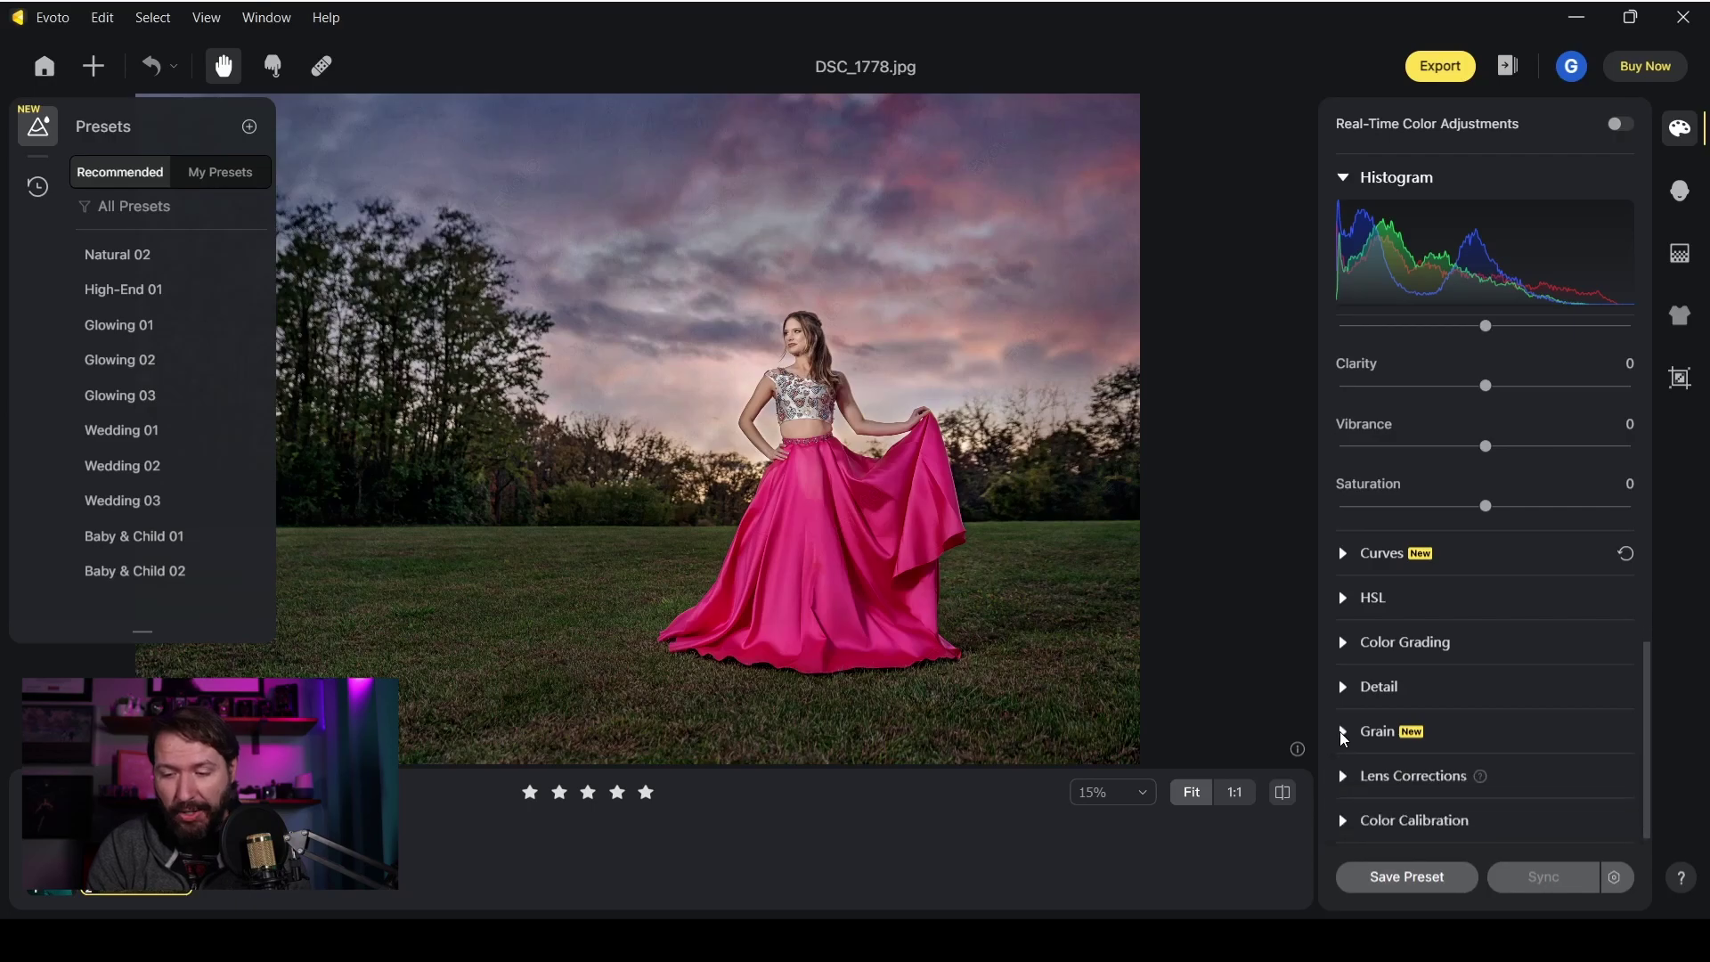
{"action": "left_click", "coordinate": [1348, 780]}
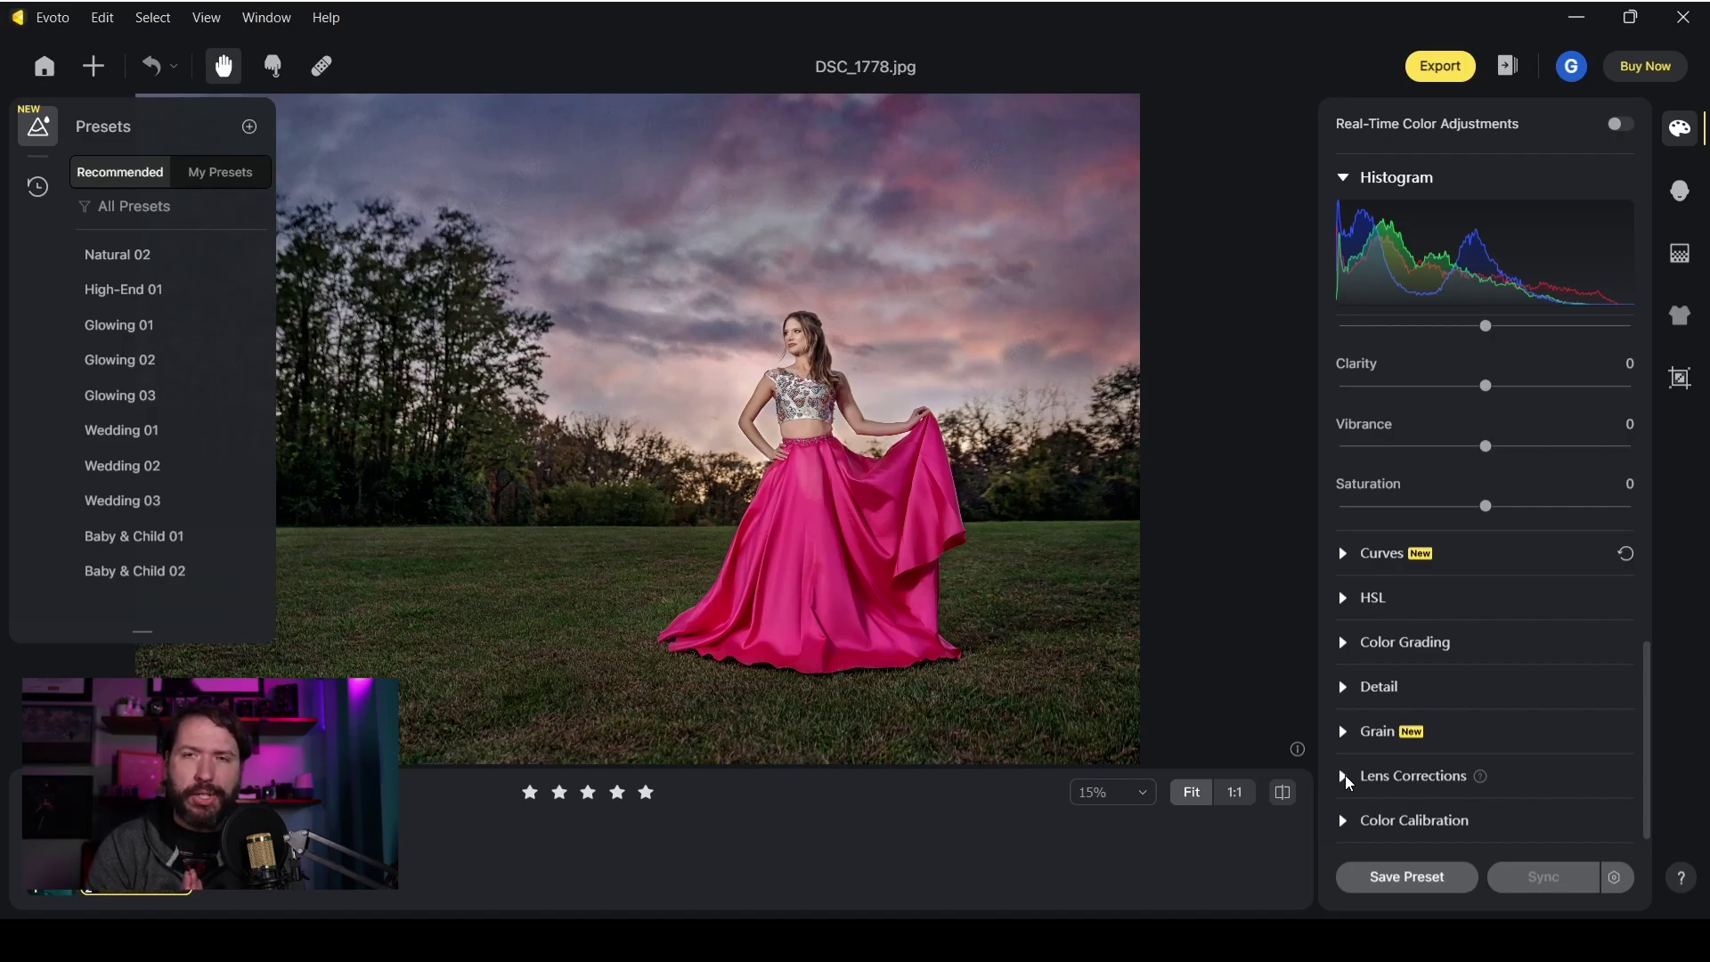
Open the Healing Tool on DSC_1778.jpg, set to Spot Healing Brush with Size 15, Hardness 100.
{"action": "left_click", "coordinate": [323, 71]}
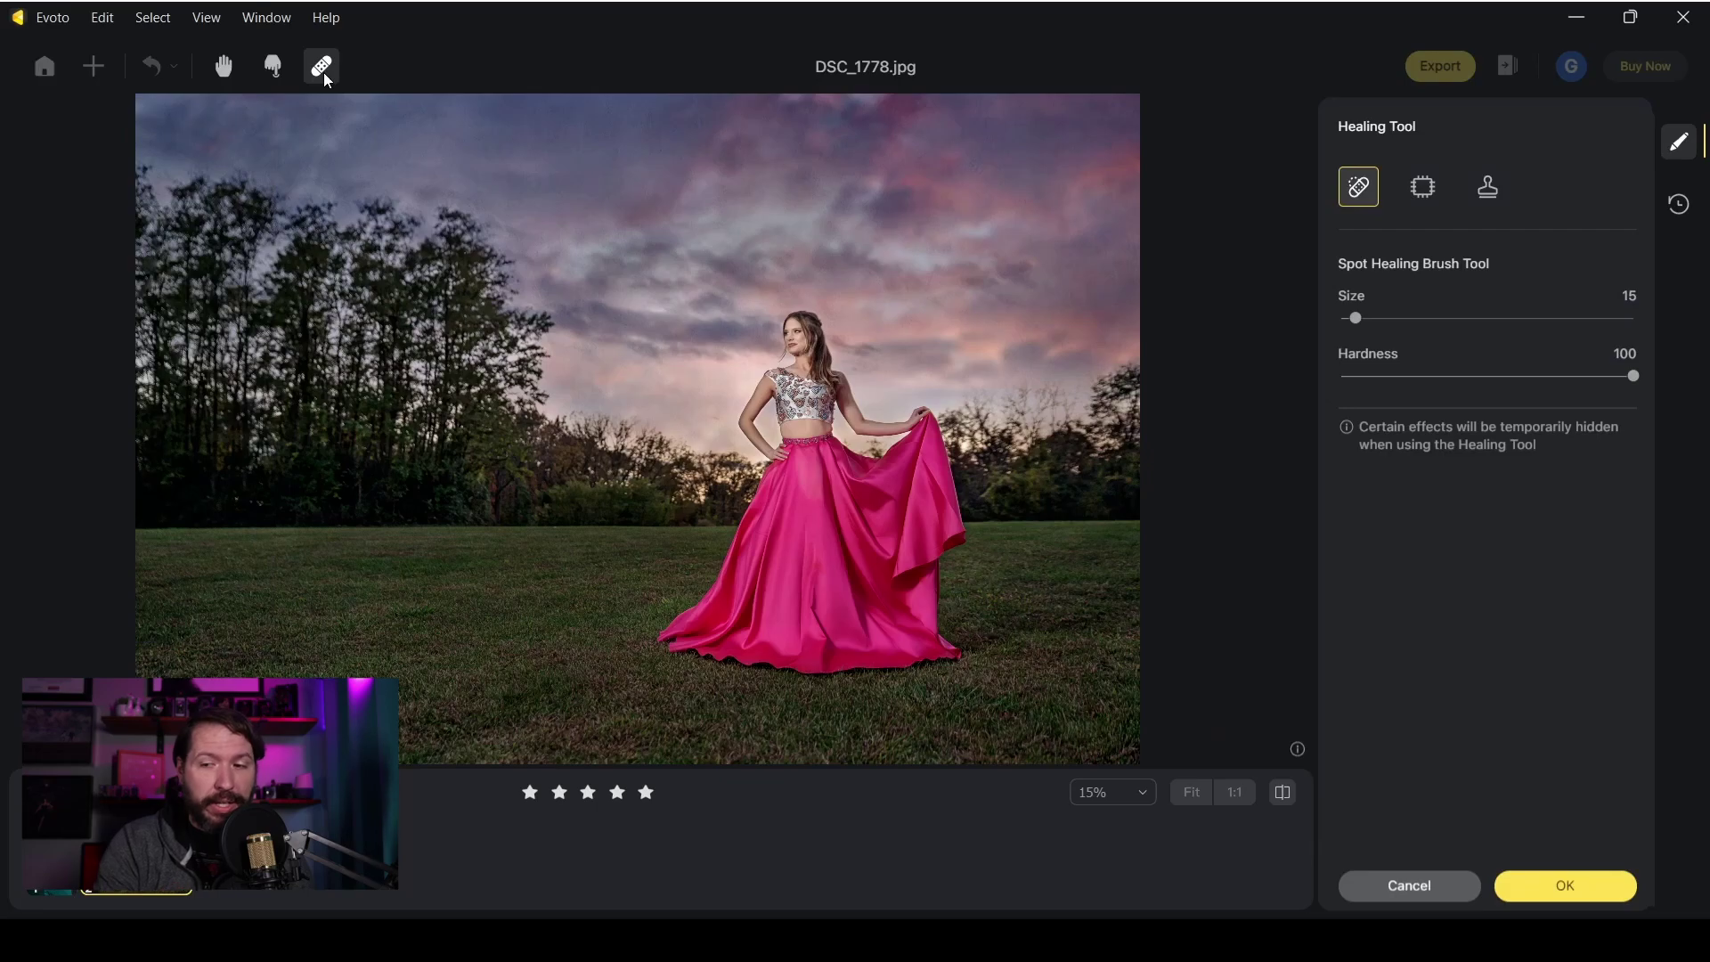